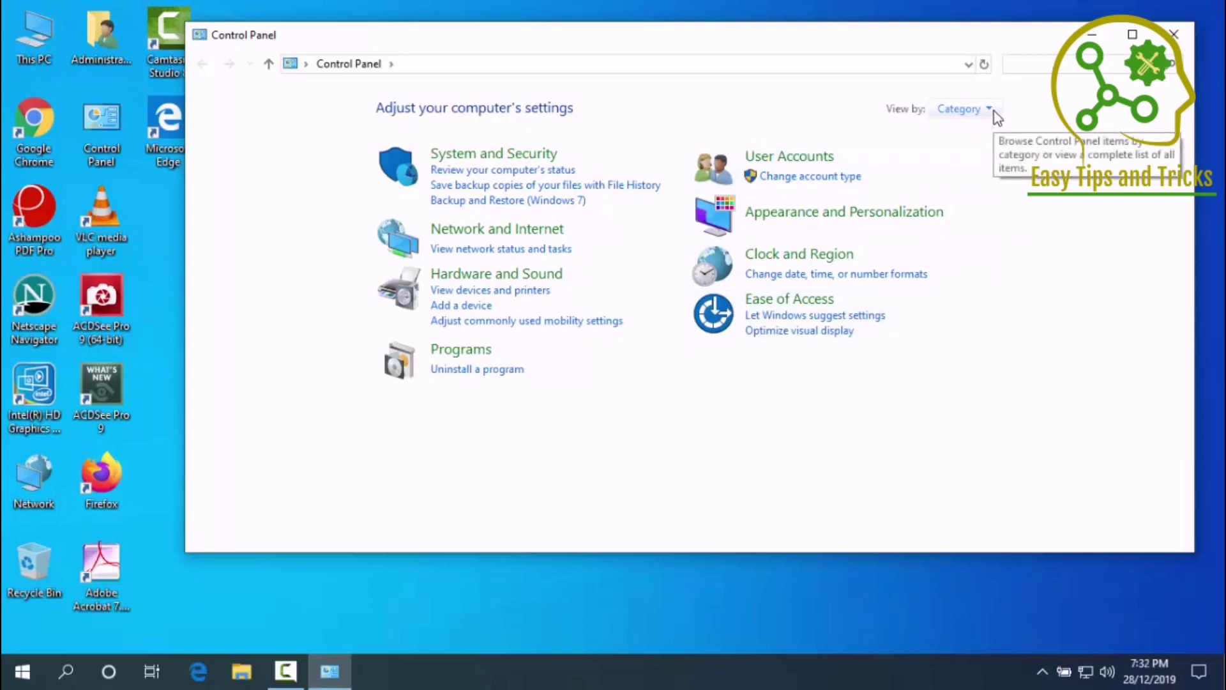
Switch Control Panel to Small icons view and open the Mail settings.
left_click(983, 109)
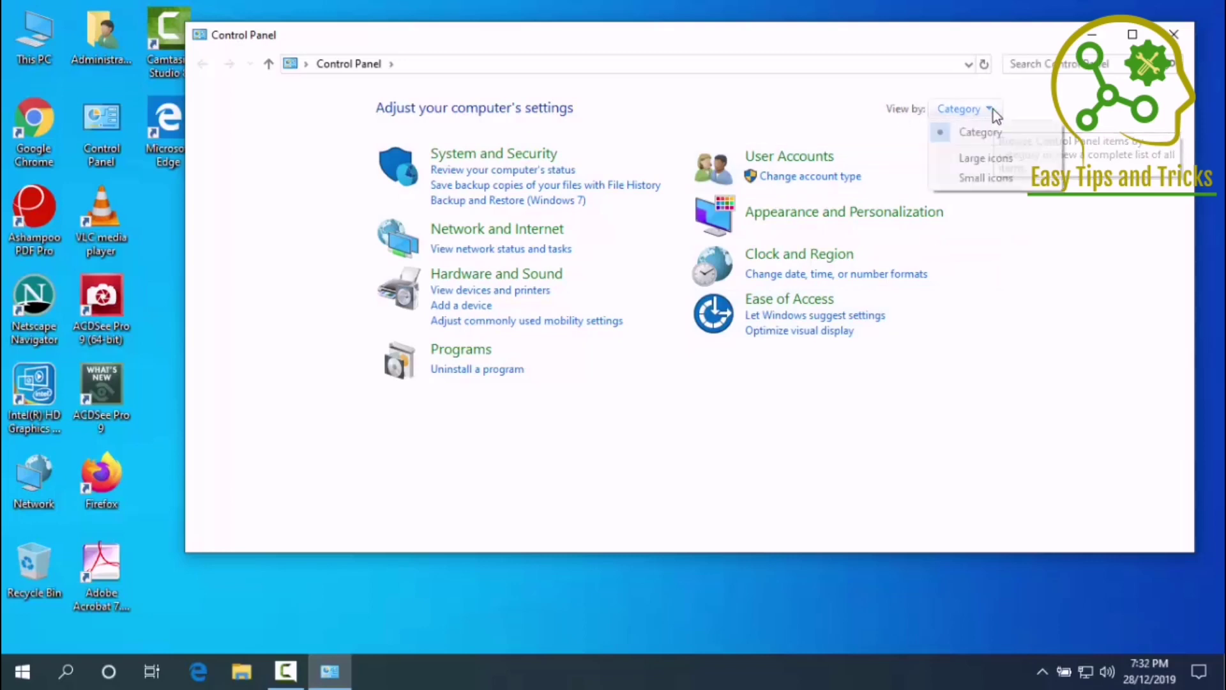
left_click(987, 179)
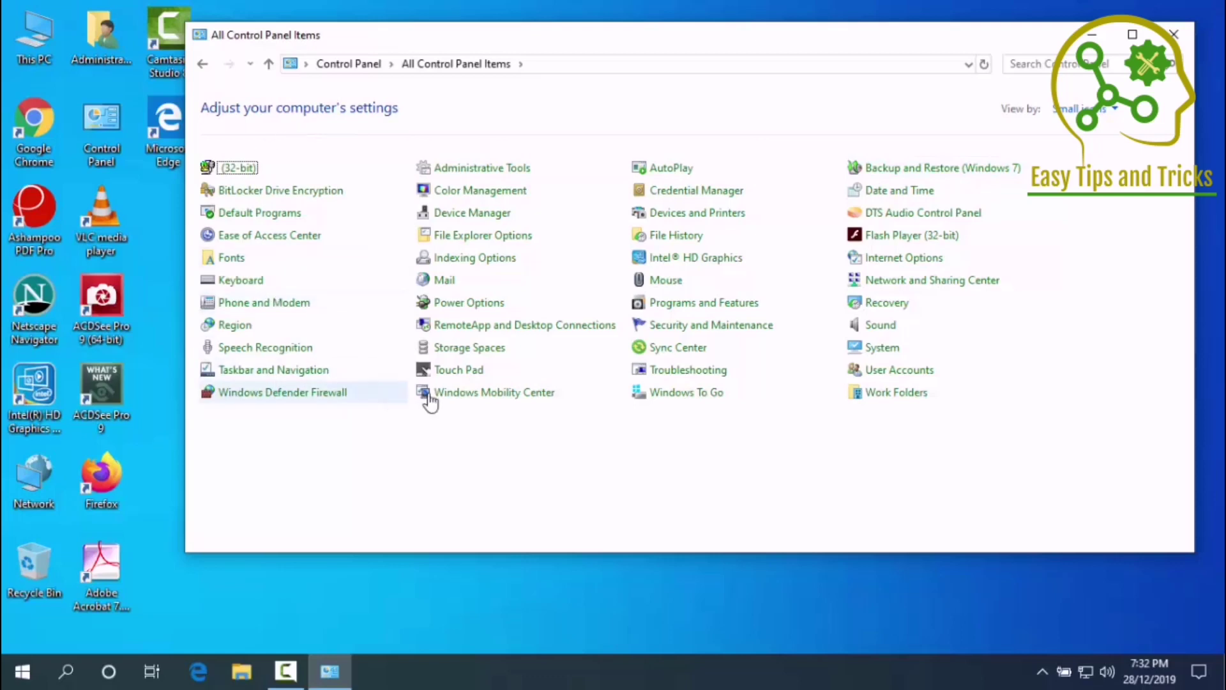
left_click(446, 285)
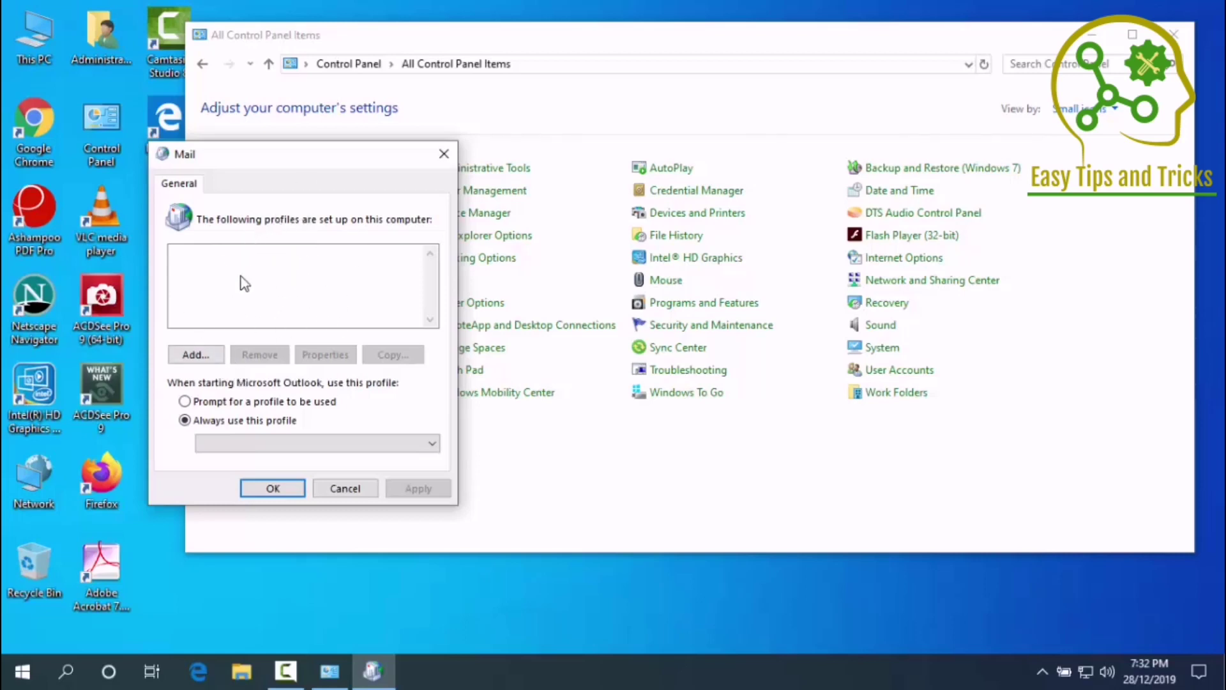
Add a new mail profile named 'outlook'.
left_click(202, 356)
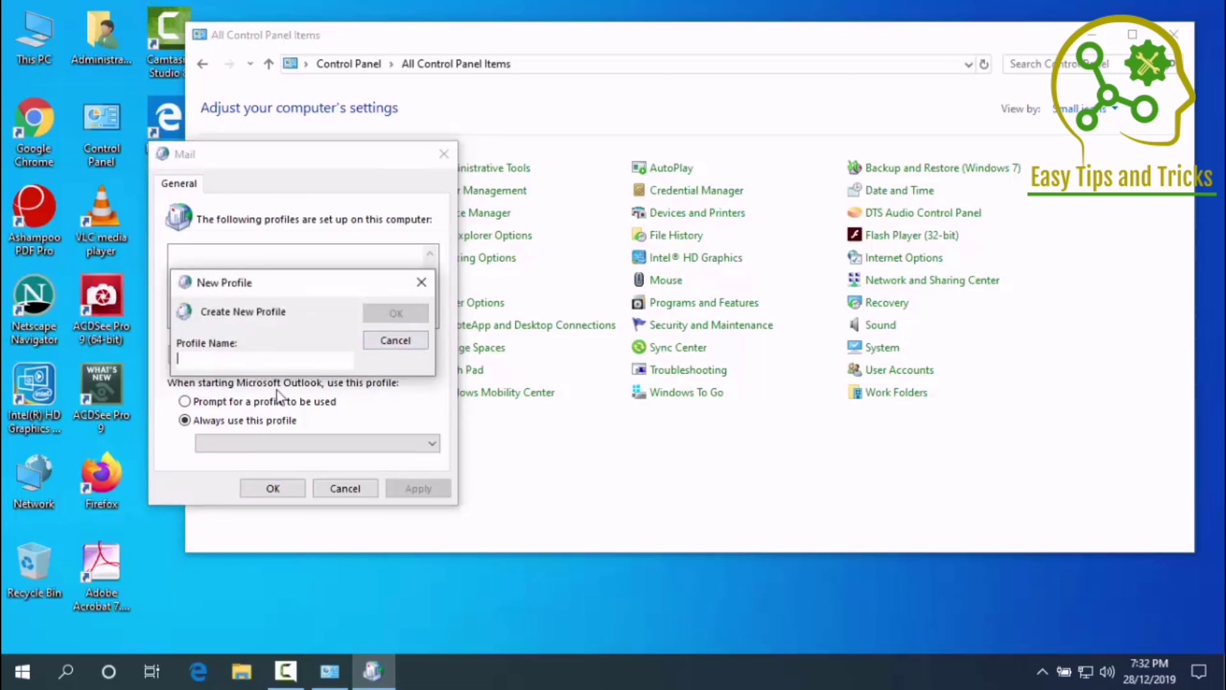
type("ou")
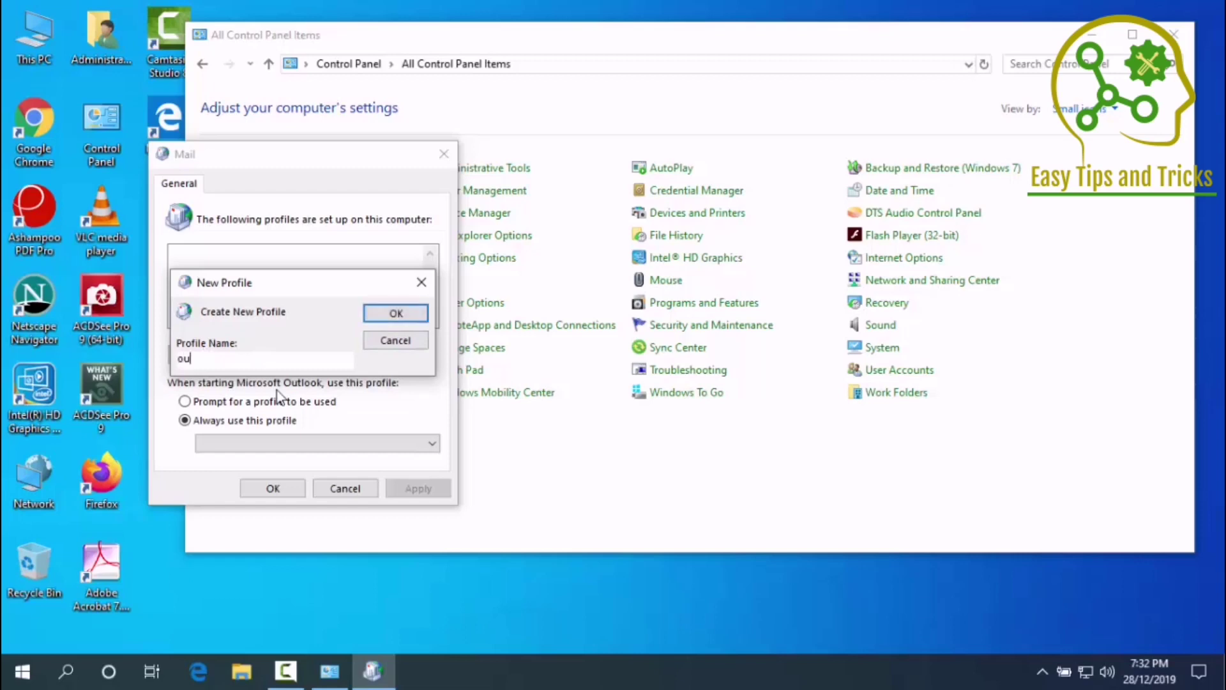
type("tlook")
left_click(395, 315)
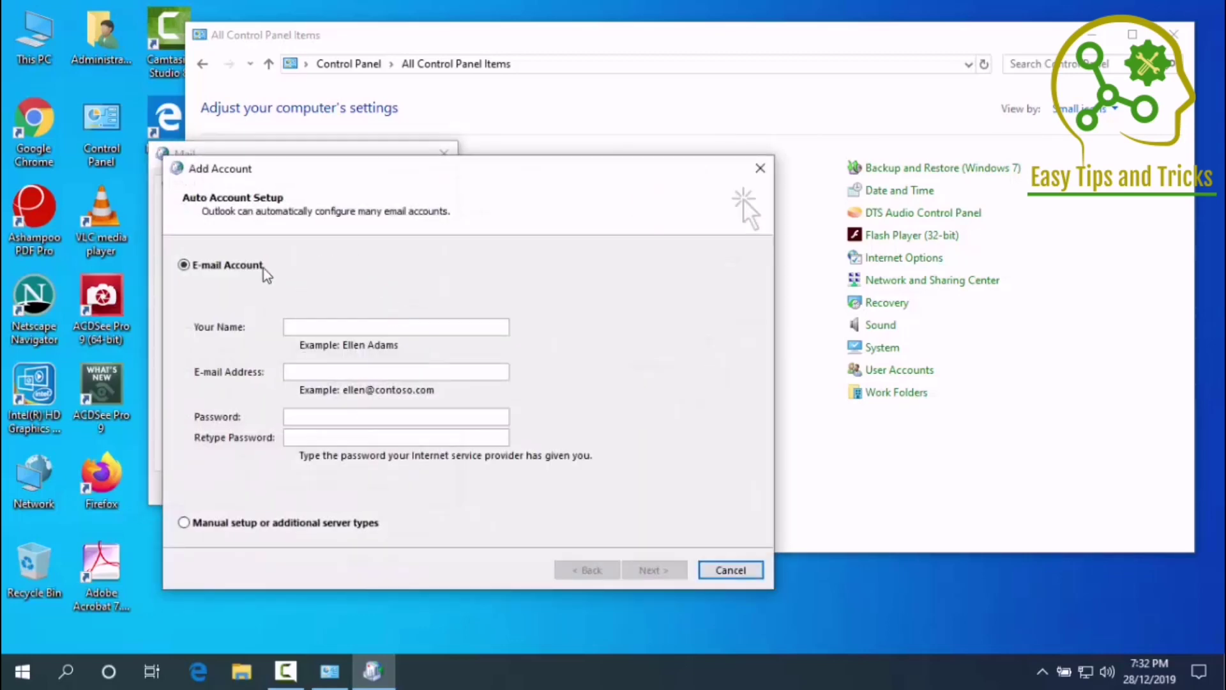
Choose 'Manual setup or additional server types' and continue to the service list.
left_click(279, 523)
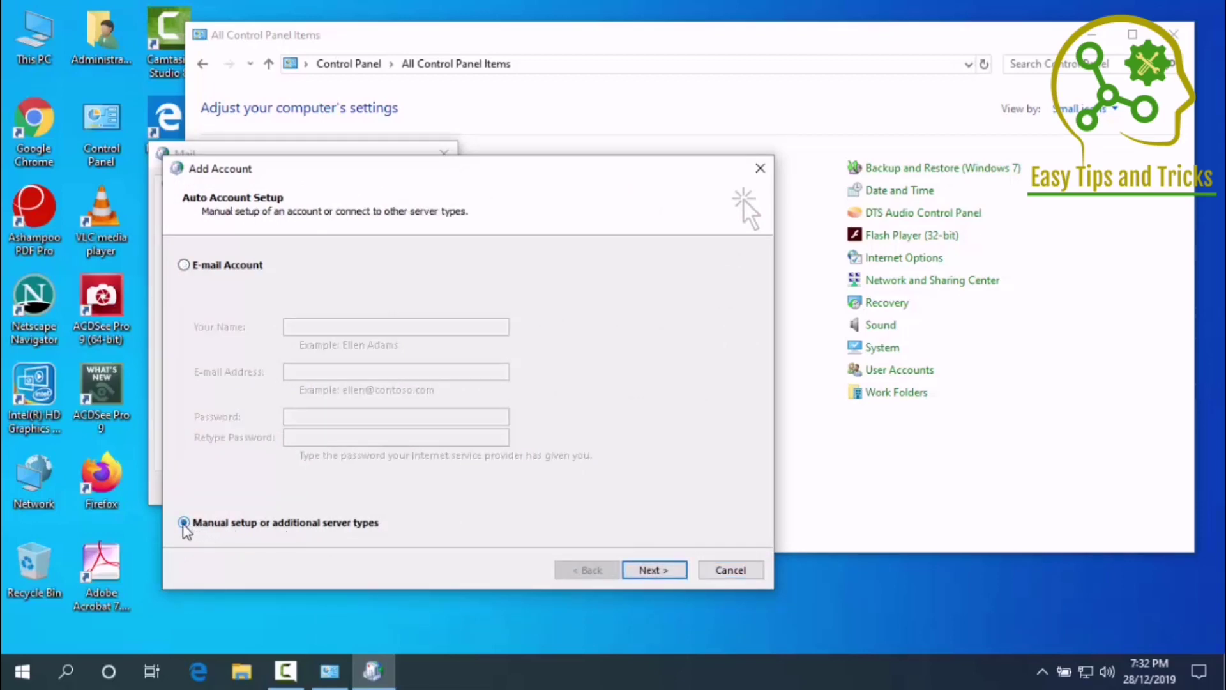
left_click(646, 569)
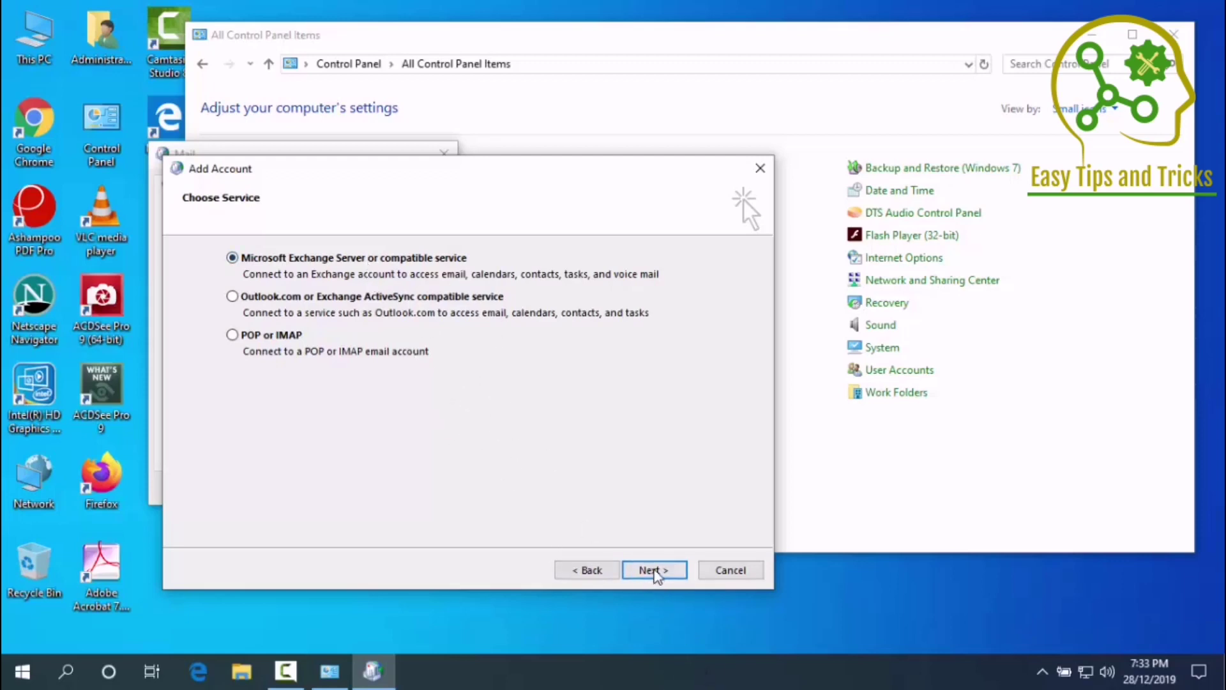
Continue with 'Microsoft Exchange Server or compatible service' selected.
left_click(656, 575)
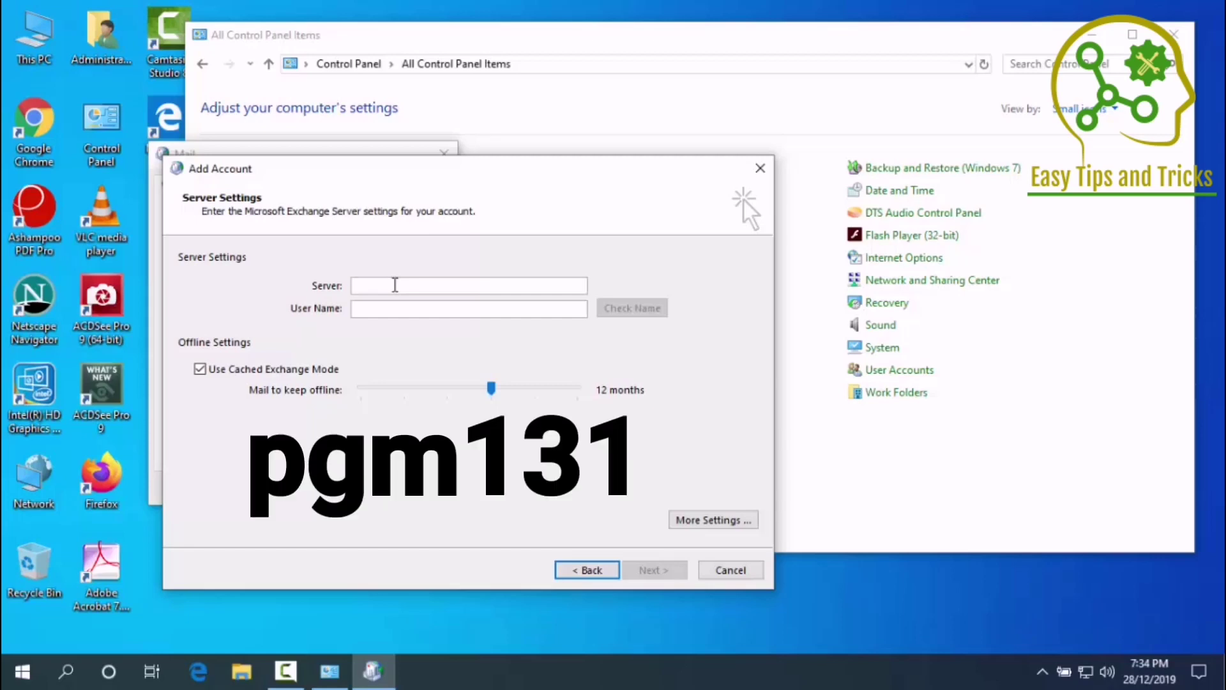
Enter server pgm131 and the account's user name, then open More Settings.
type("pgm131")
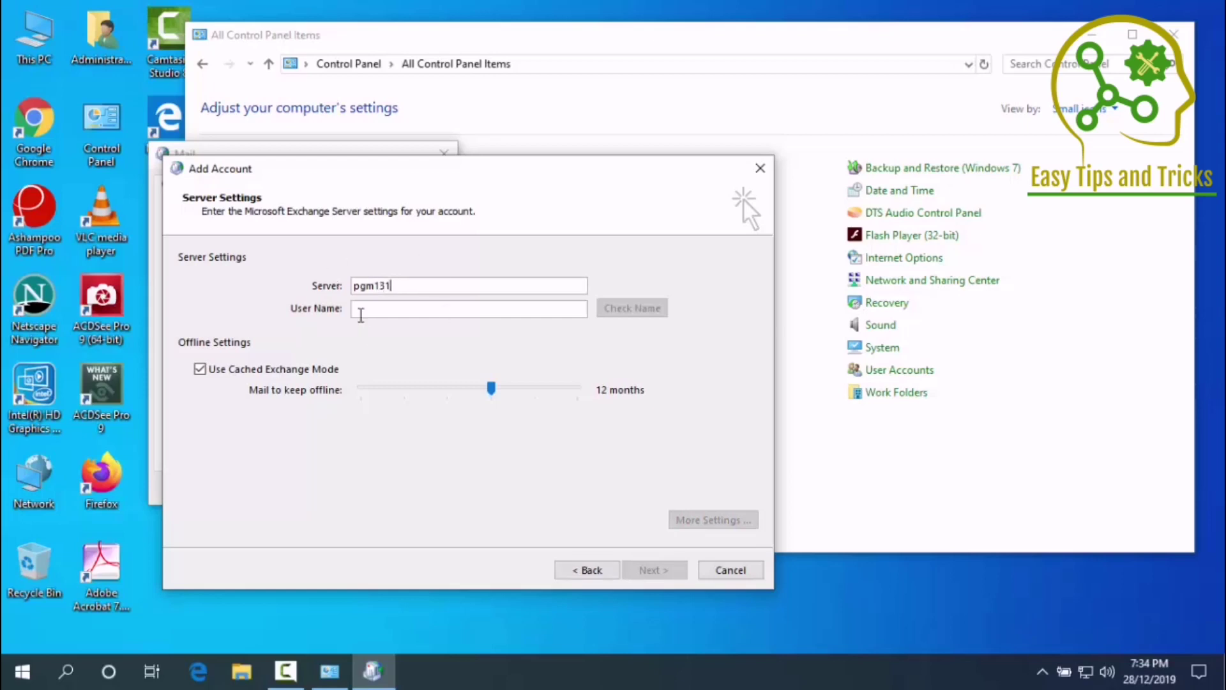
left_click(406, 307)
type("1")
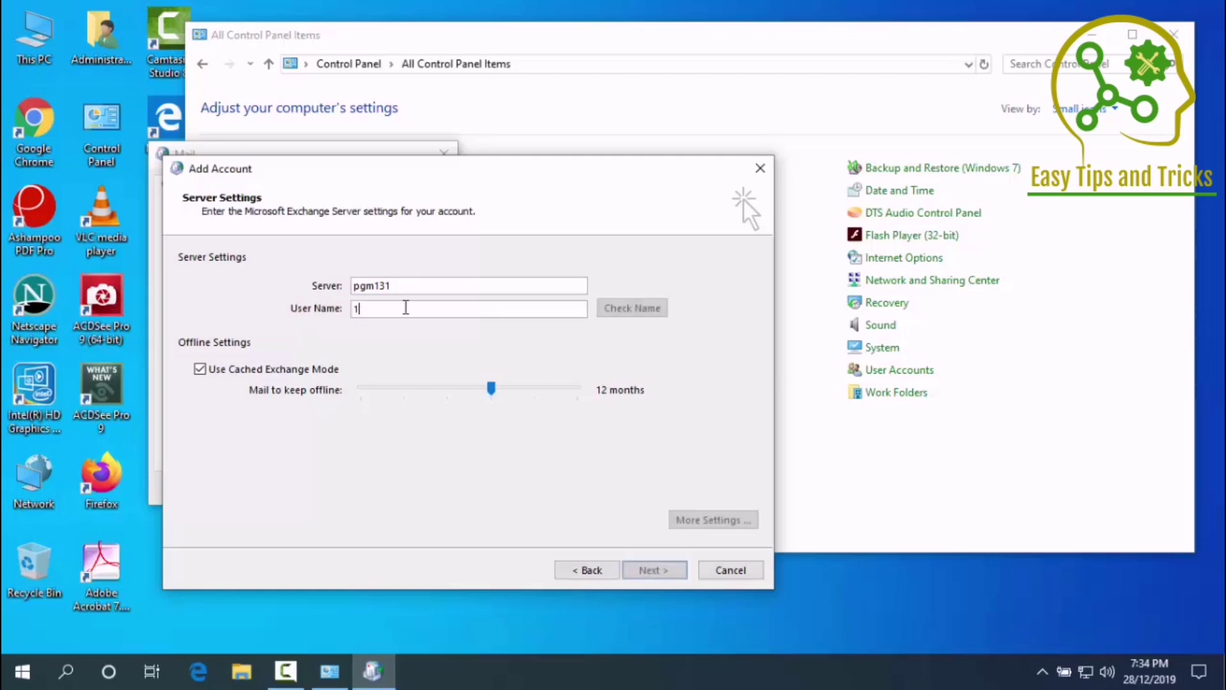
type("56783")
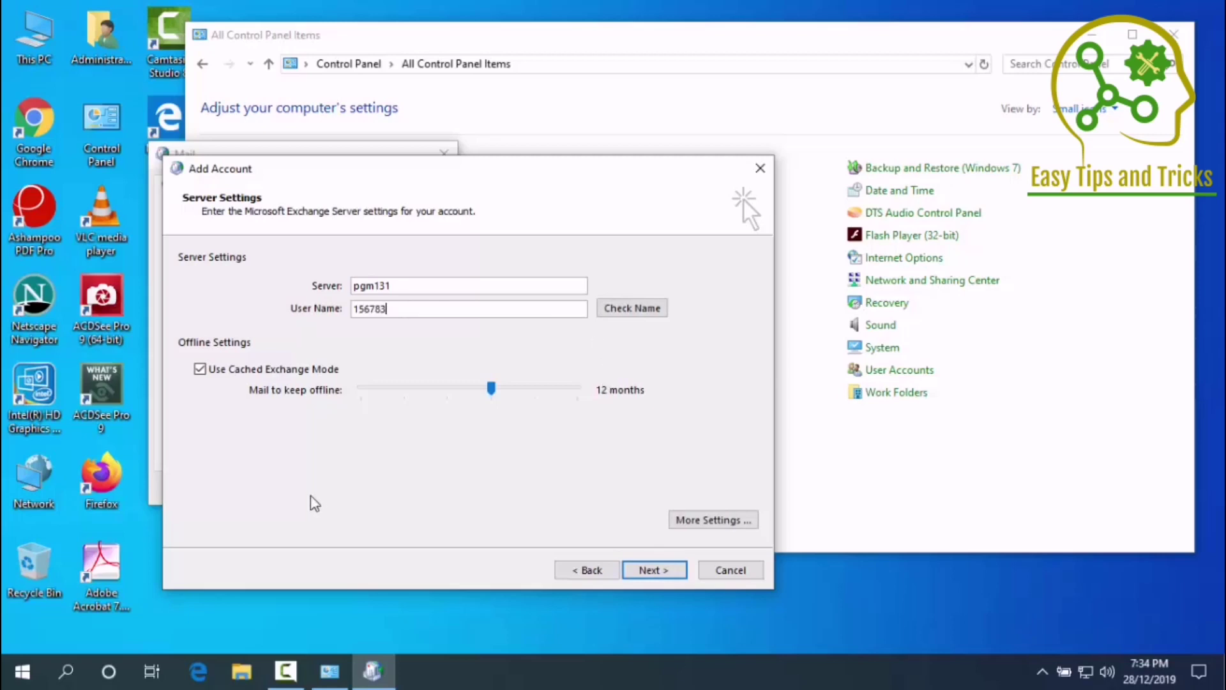
left_click(695, 520)
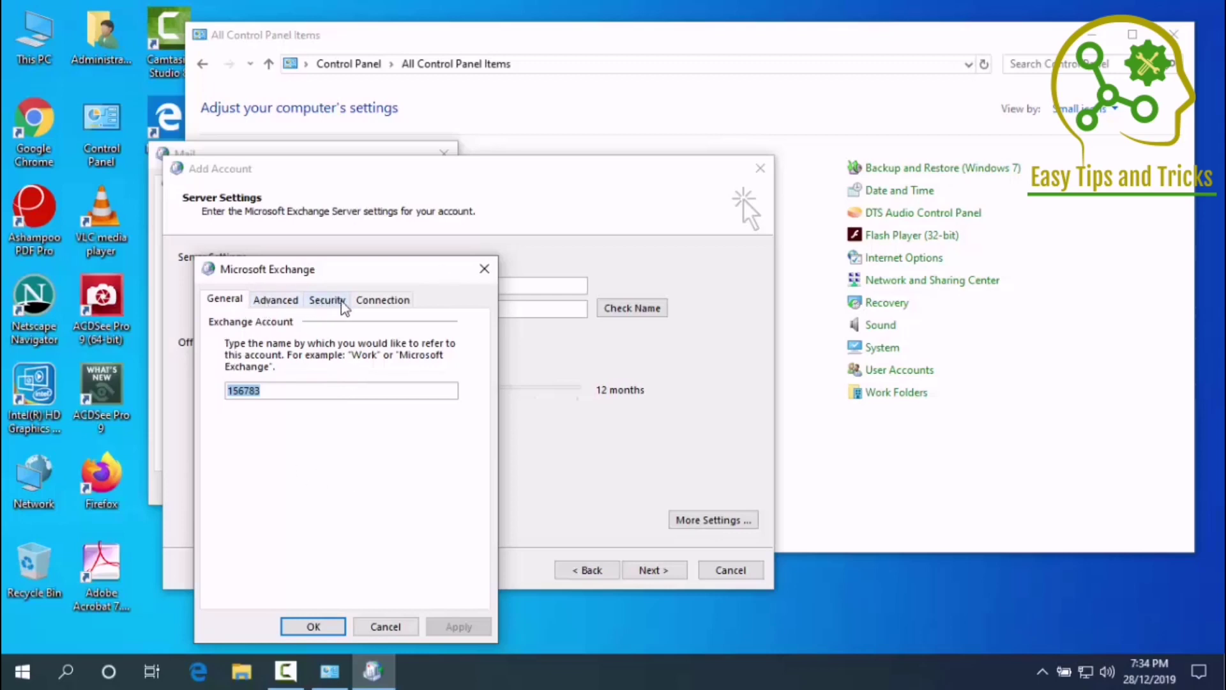
On the Connection tab enable 'Connect to Microsoft Exchange using HTTP' and open the proxy settings.
left_click(389, 304)
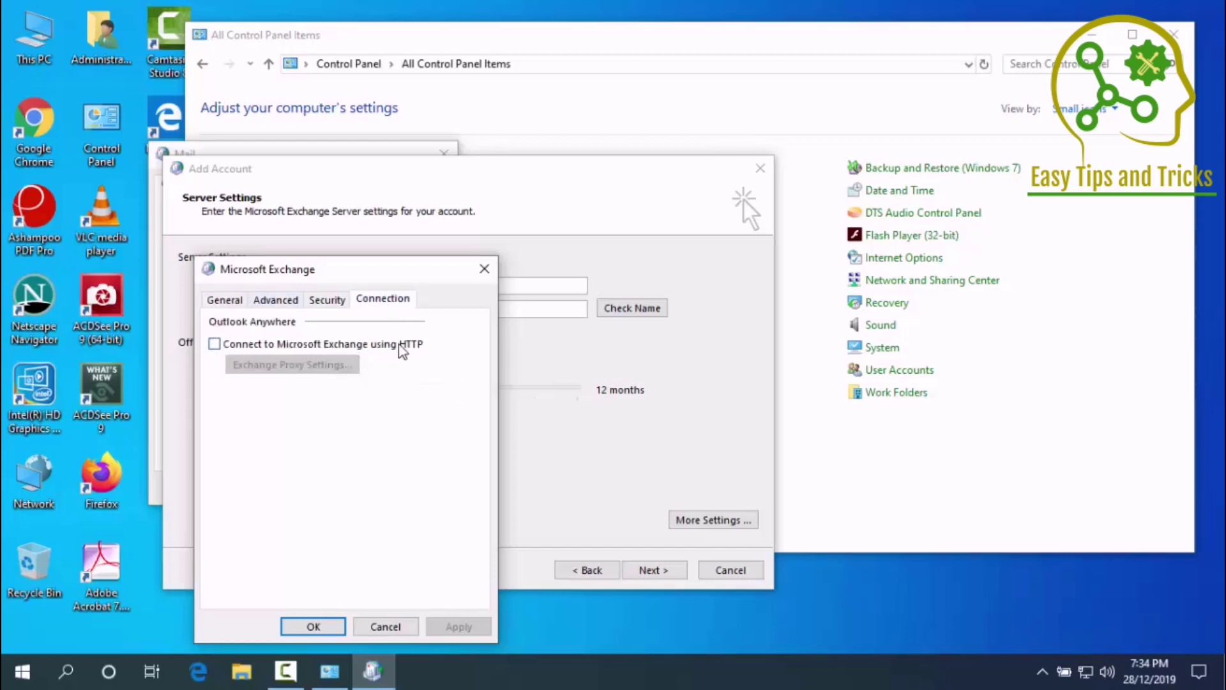
left_click(215, 347)
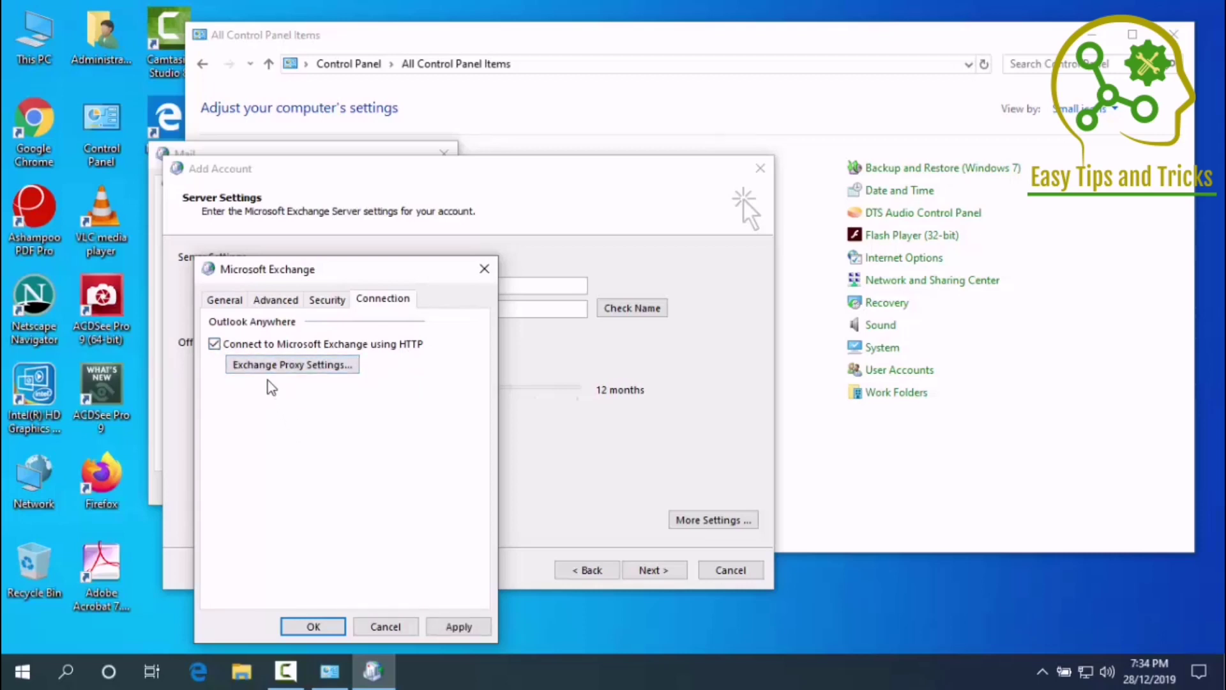
left_click(291, 370)
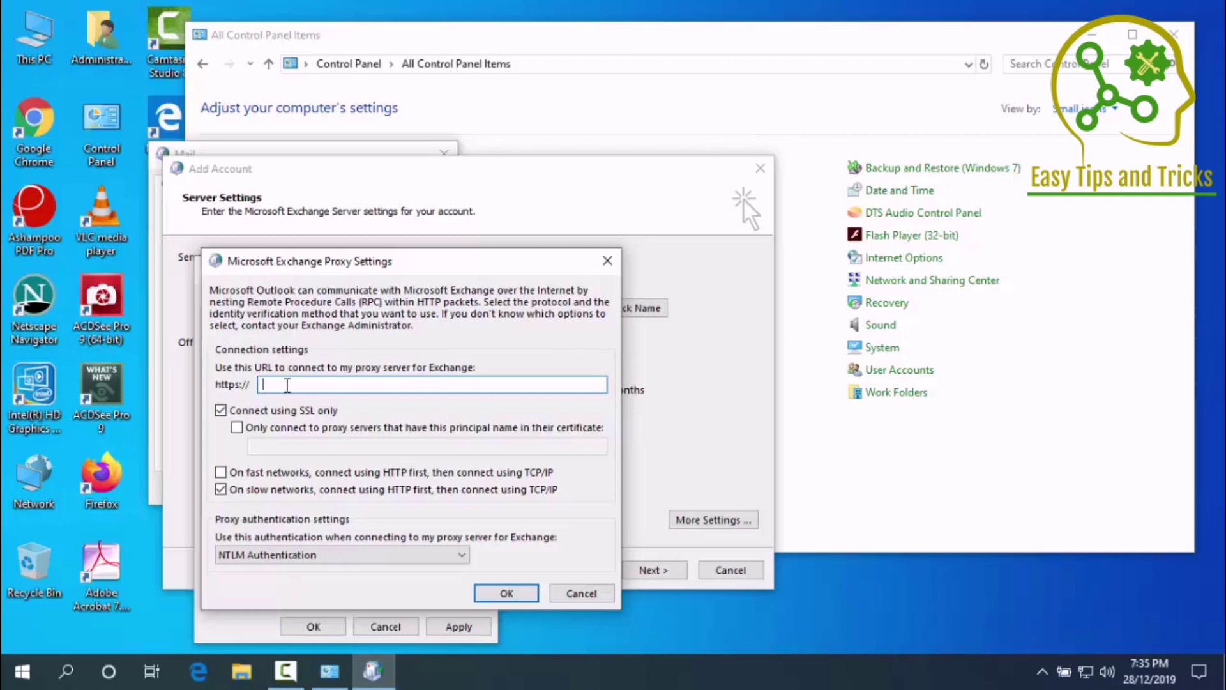
Set proxy URL prgmail.prangroup.com and require principal name msstd:prgmail.prangroup.com.
type("prgmail.prangroup.com")
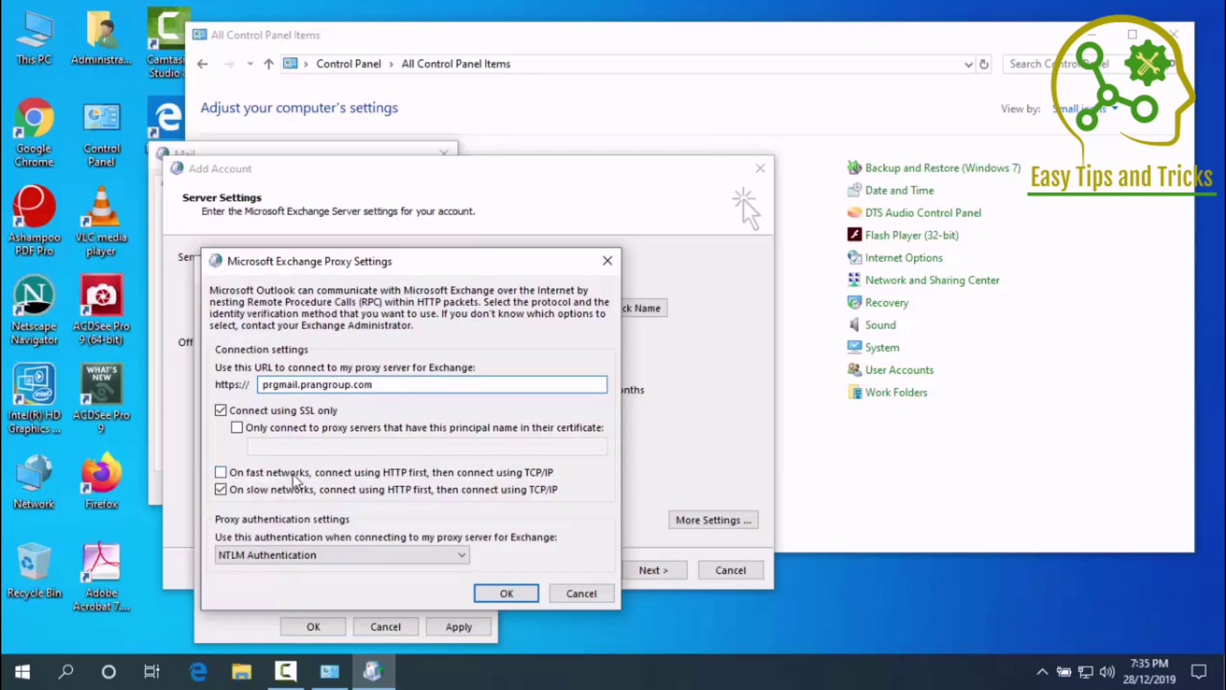
left_click(237, 428)
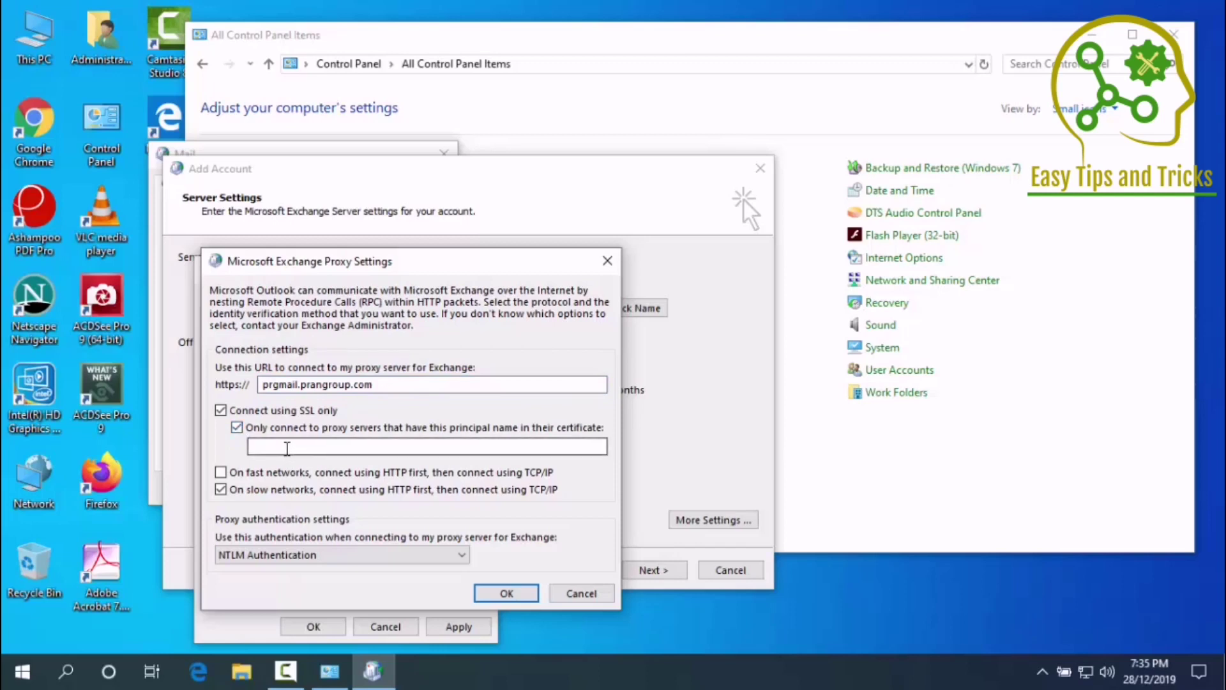
left_click(288, 449)
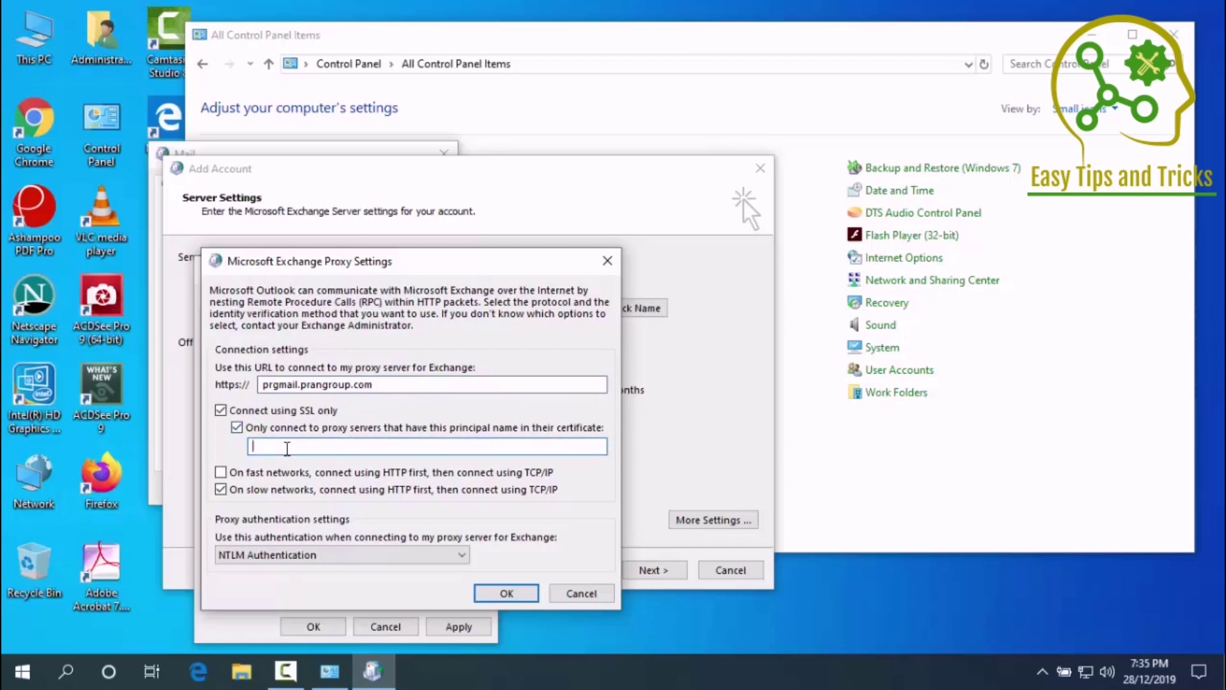
type("ms")
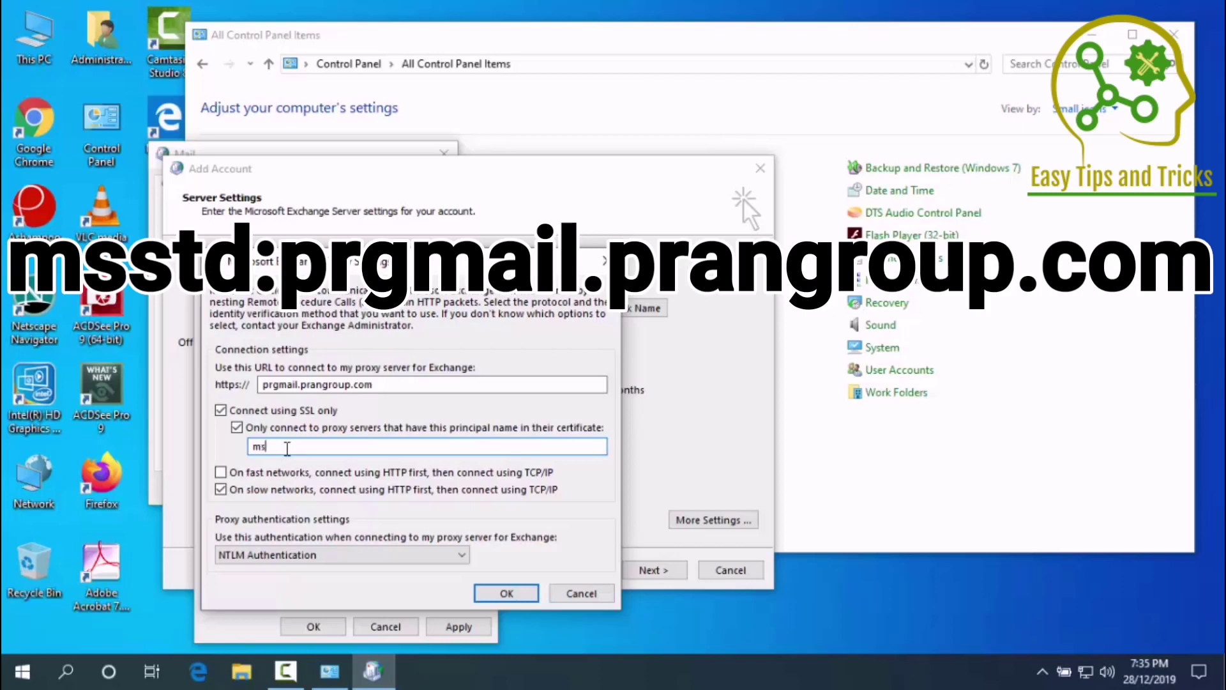
type("std:prgmail.prangroup.com")
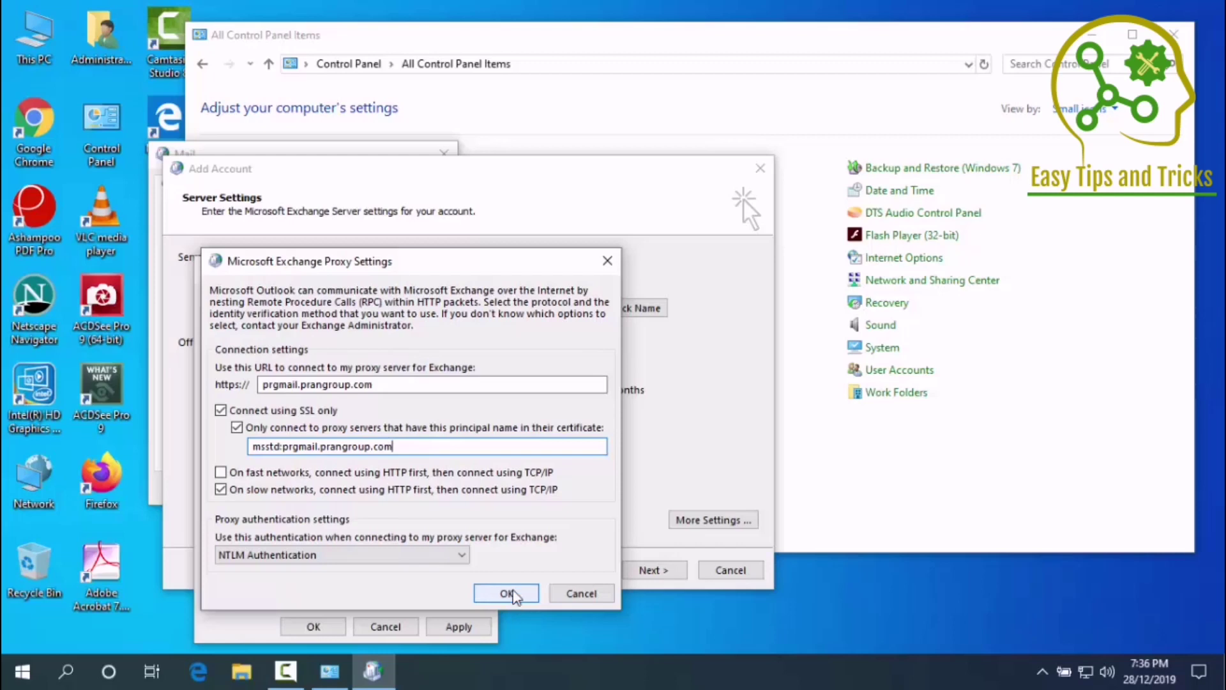
left_click(264, 386)
left_click_drag(264, 385, 398, 382)
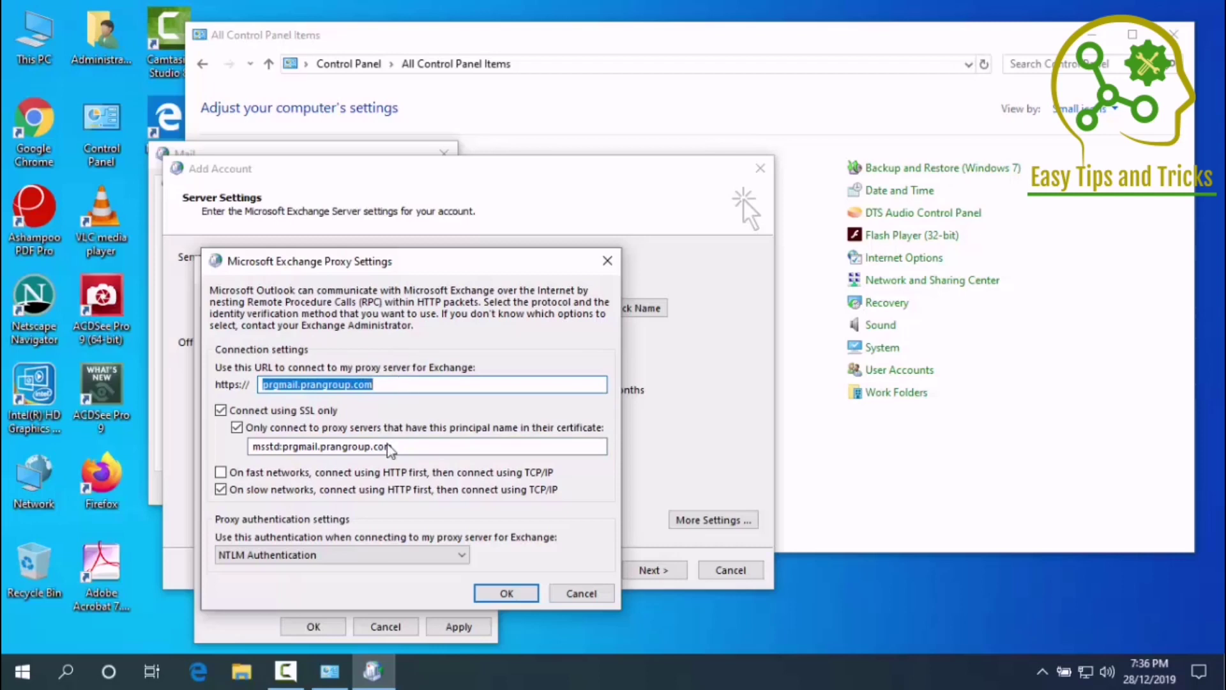
left_click_drag(409, 444, 225, 446)
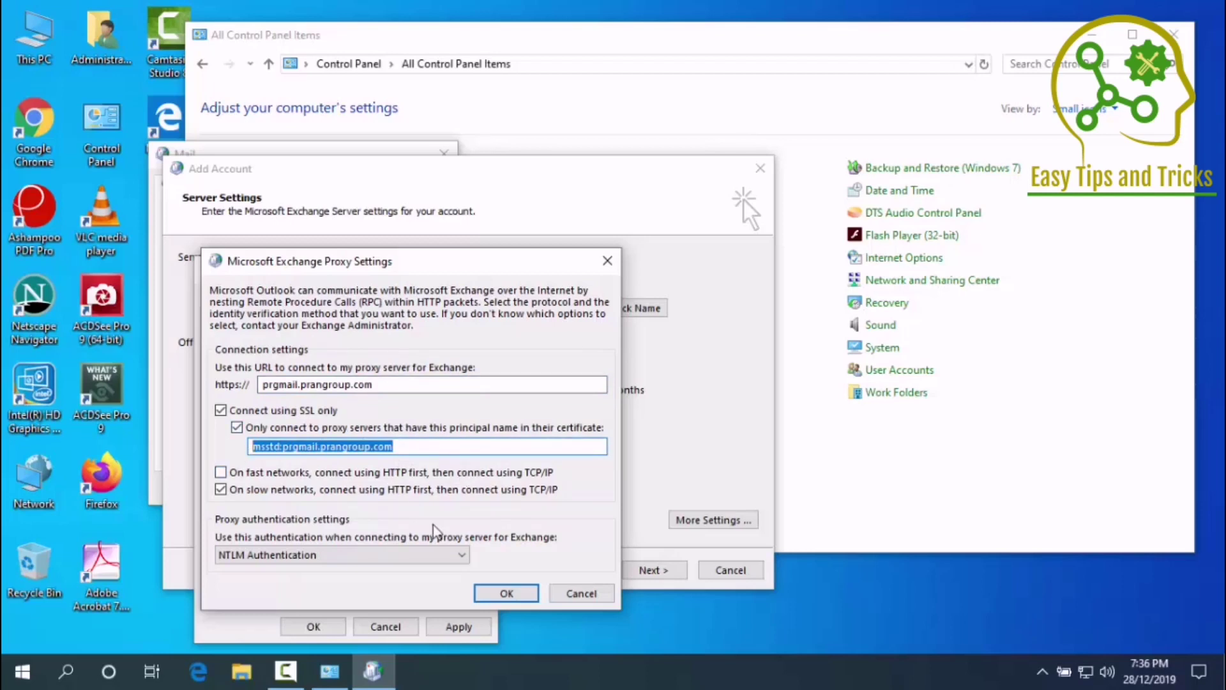
Confirm the proxy and connection settings and continue the account setup.
left_click(517, 595)
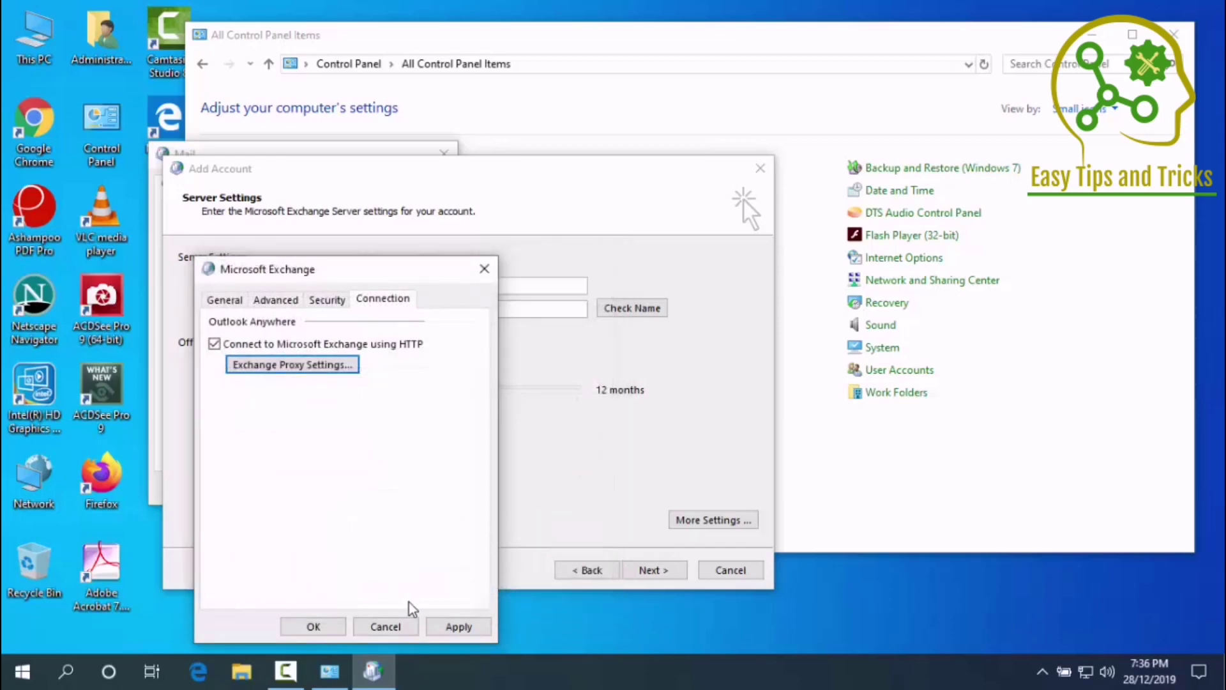
left_click(458, 627)
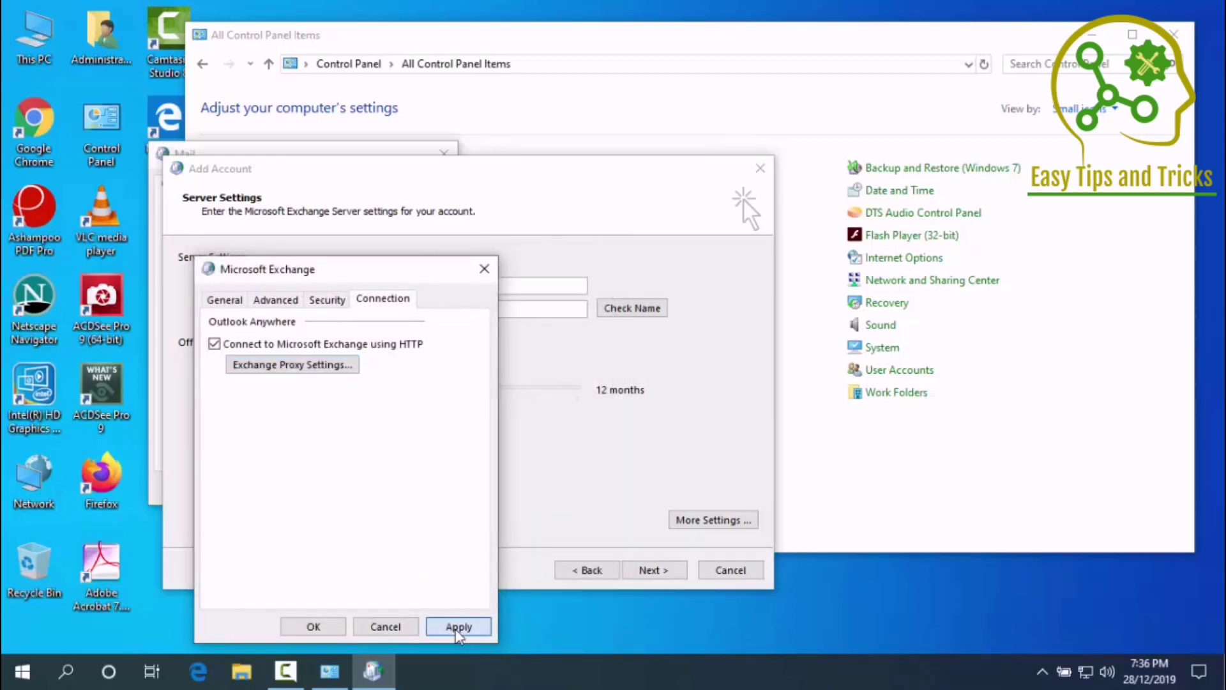
left_click(313, 626)
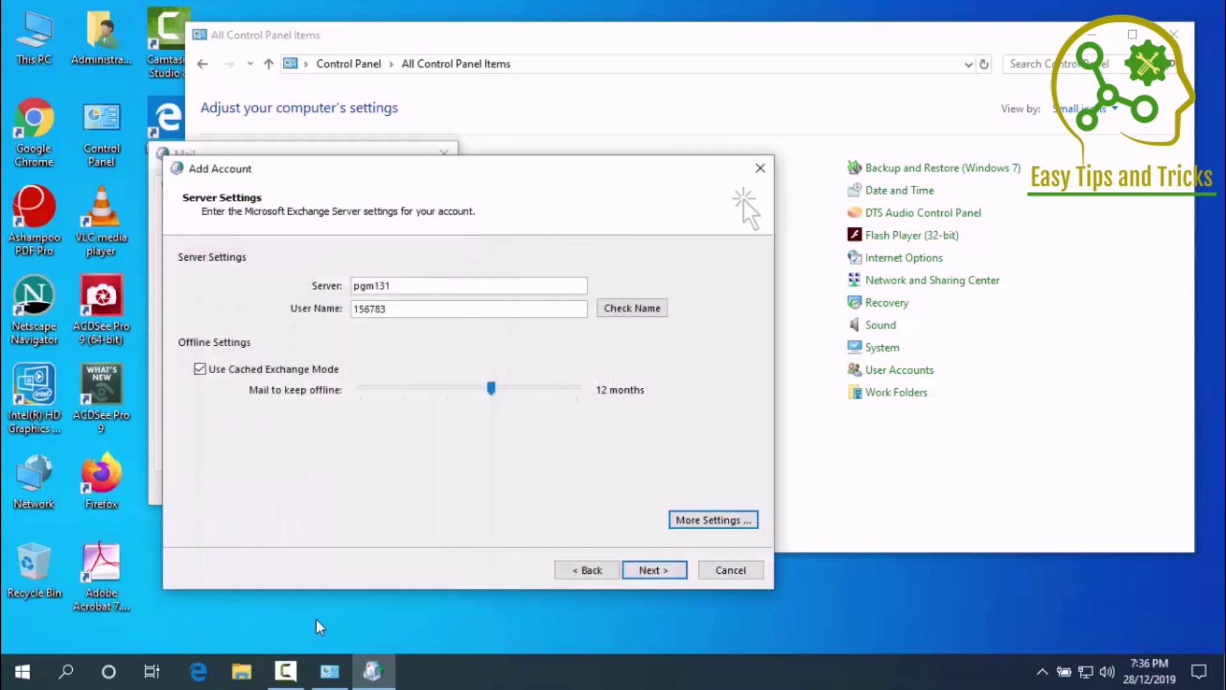
left_click(663, 572)
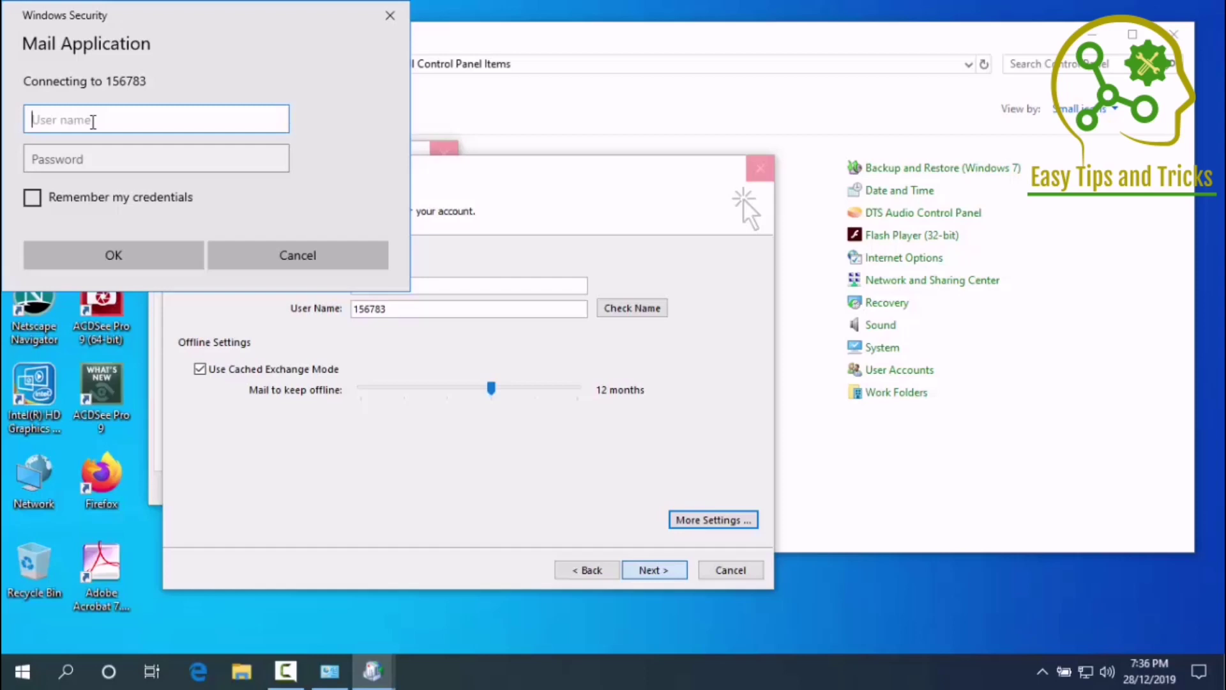
Sign in with the domain\user name and the account password.
type("property")
type("\\")
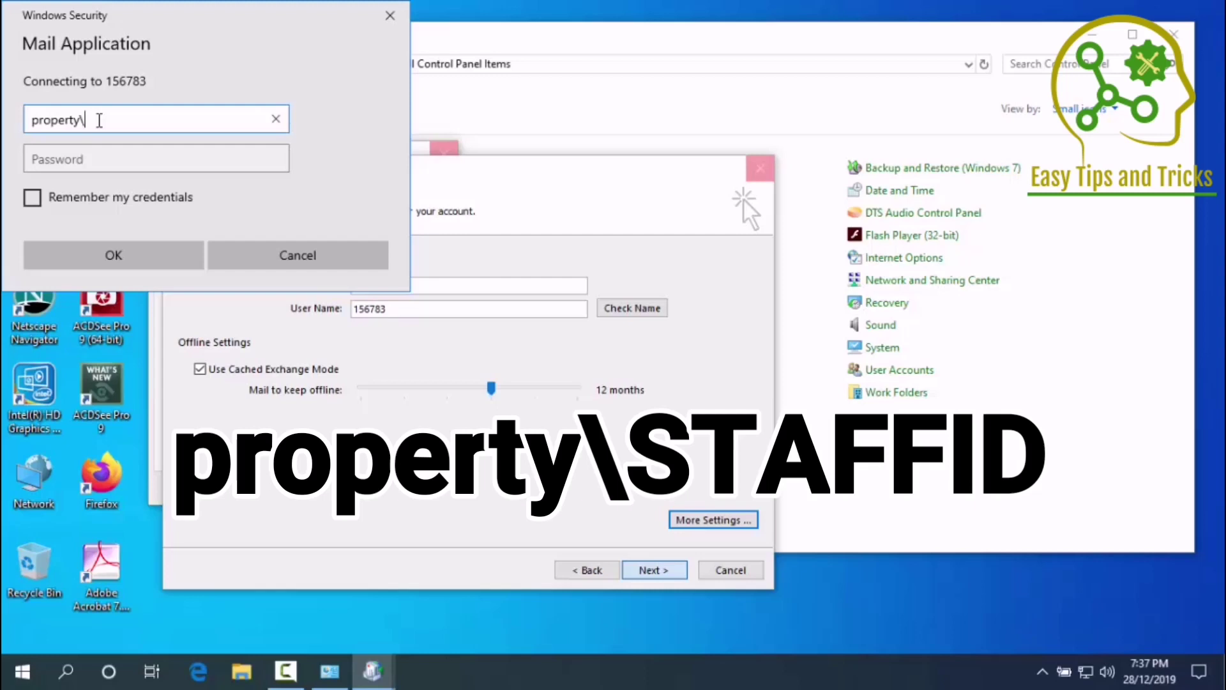
type("15678")
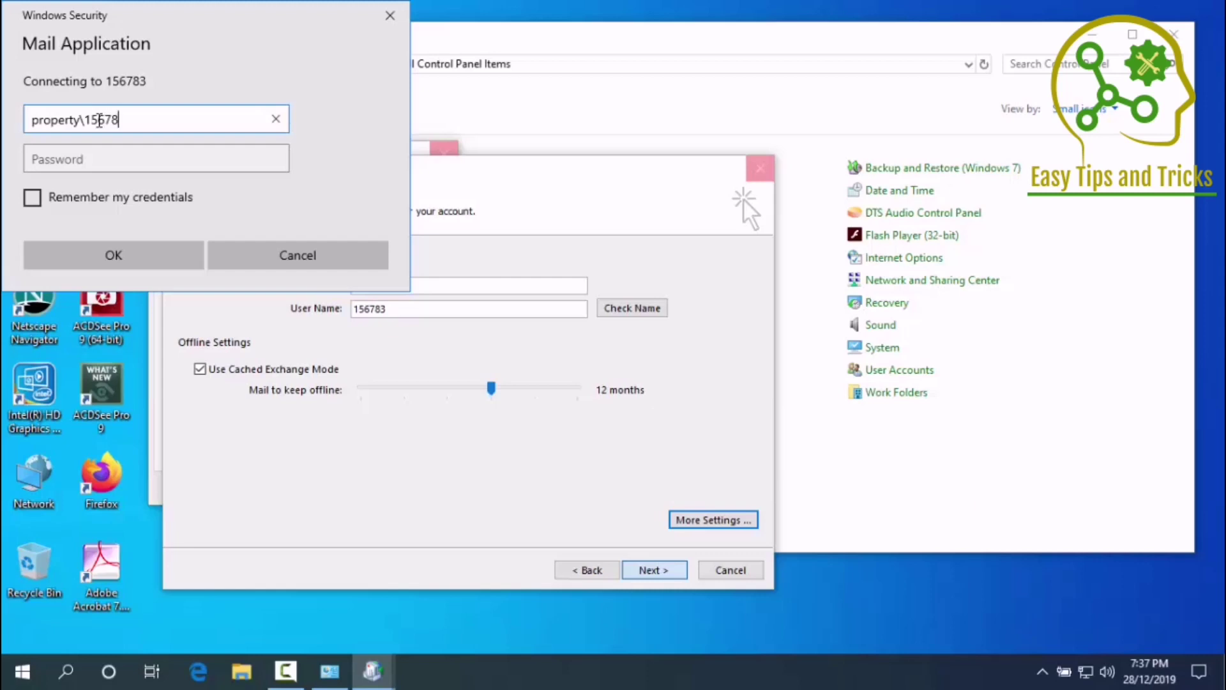
left_click(300, 245)
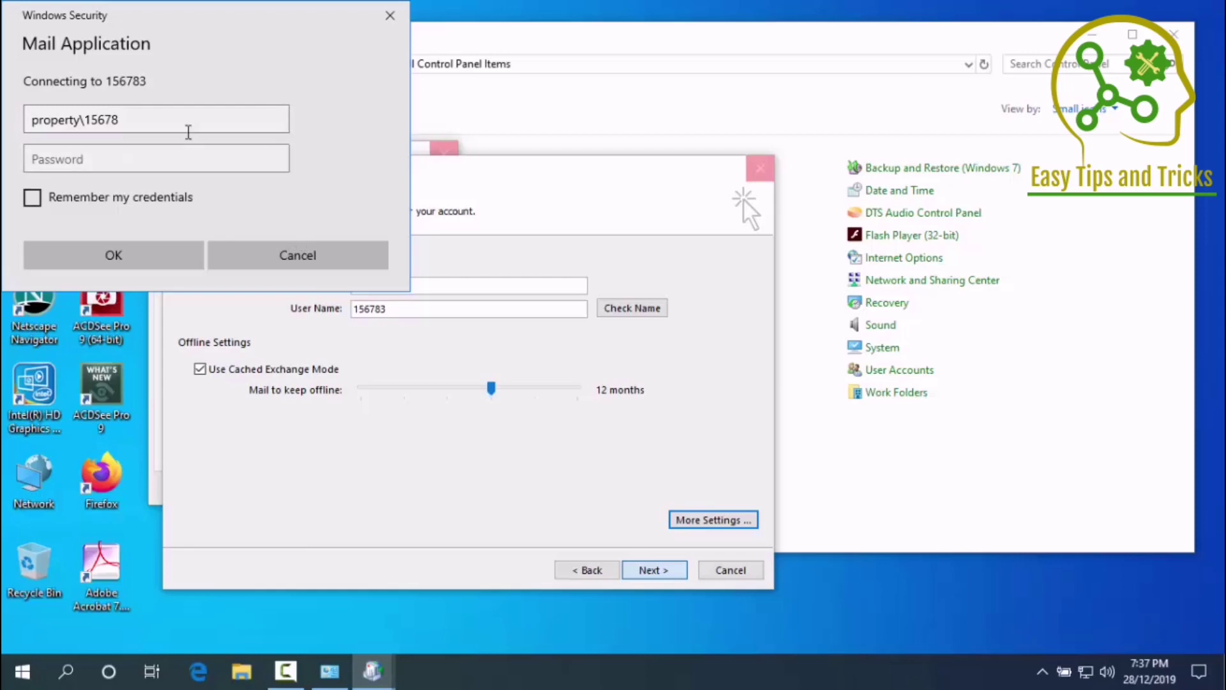
left_click(182, 113)
type("3")
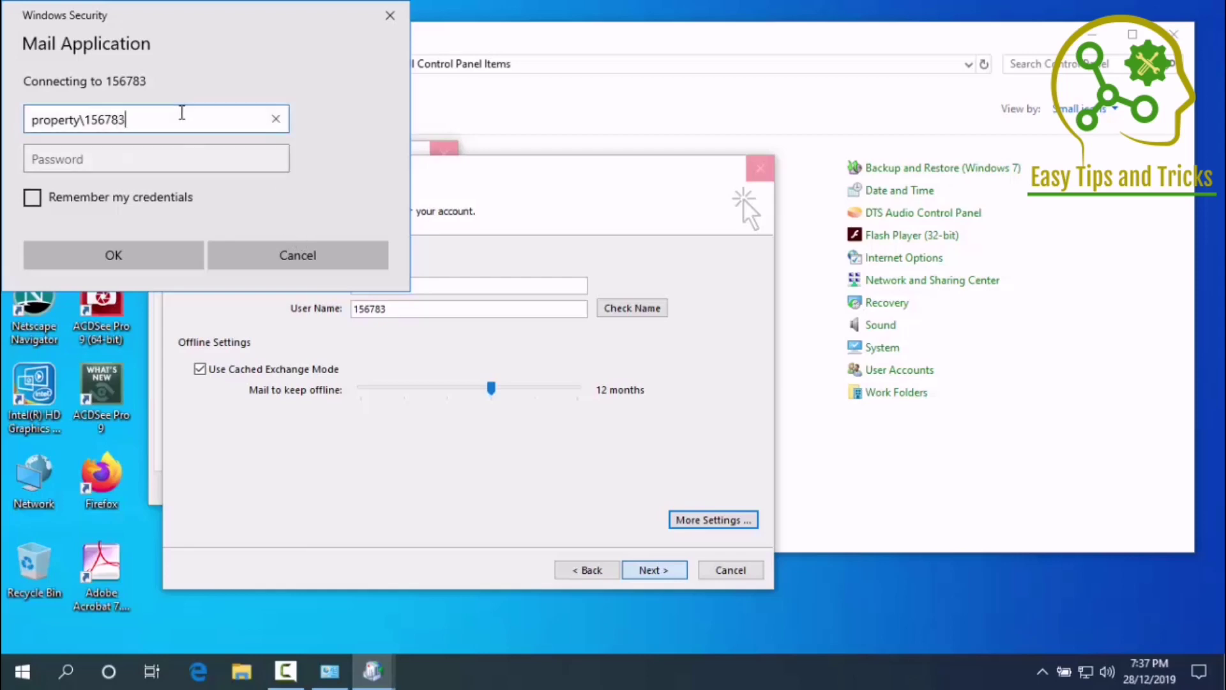
left_click(86, 159)
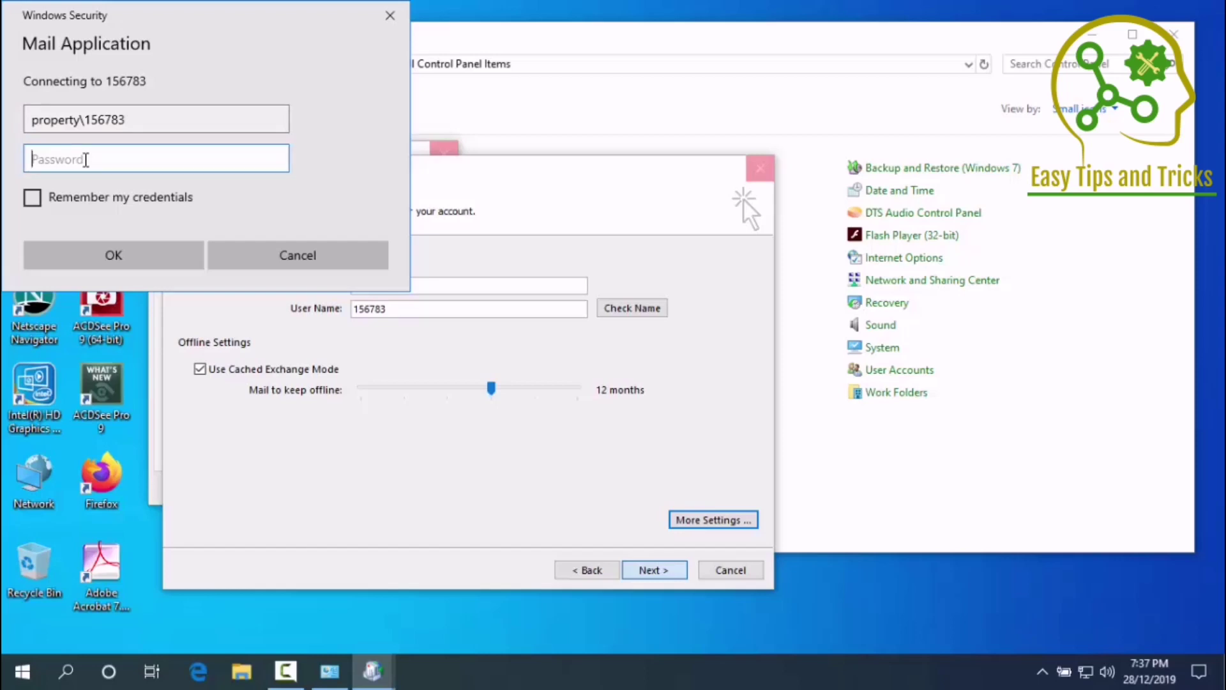
type("••••••••")
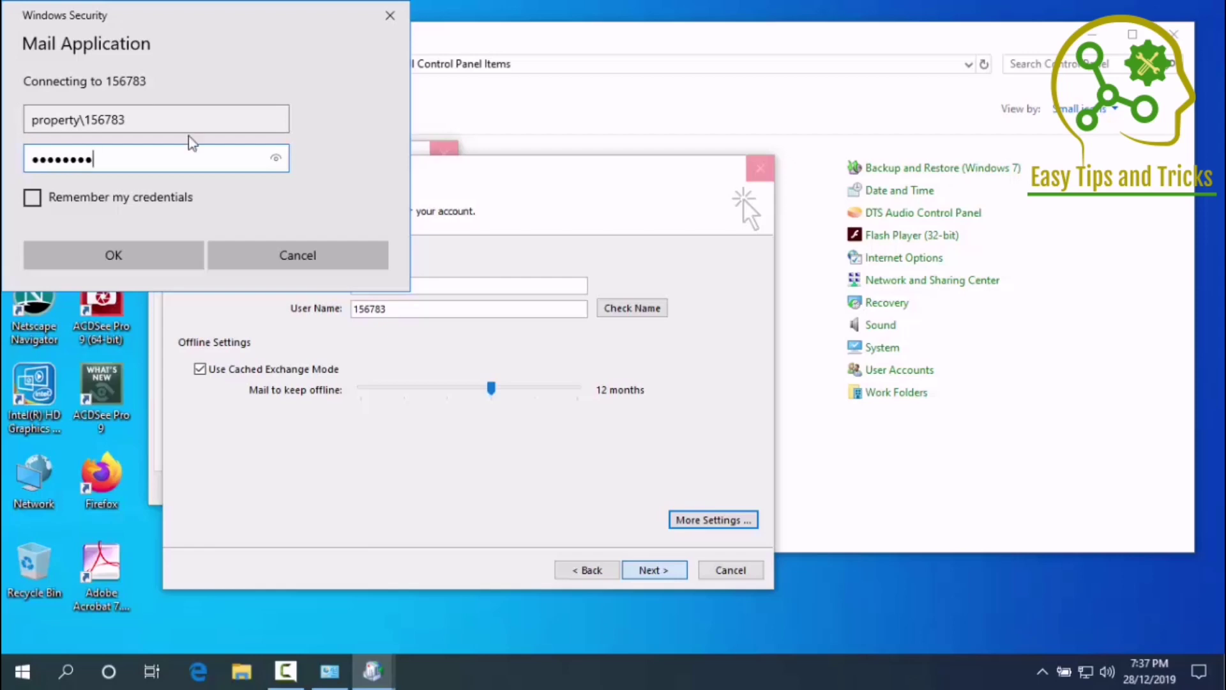
left_click(133, 256)
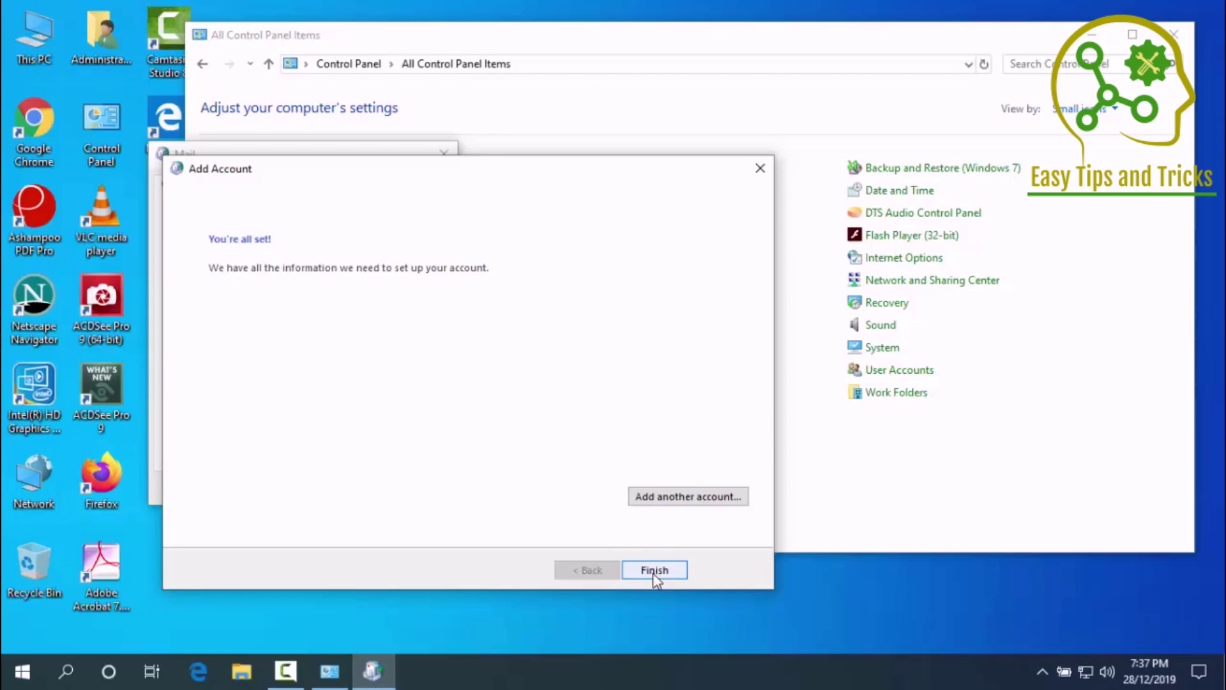
Finish adding the Exchange account and choose 'outlook' as the always-used profile.
left_click(653, 571)
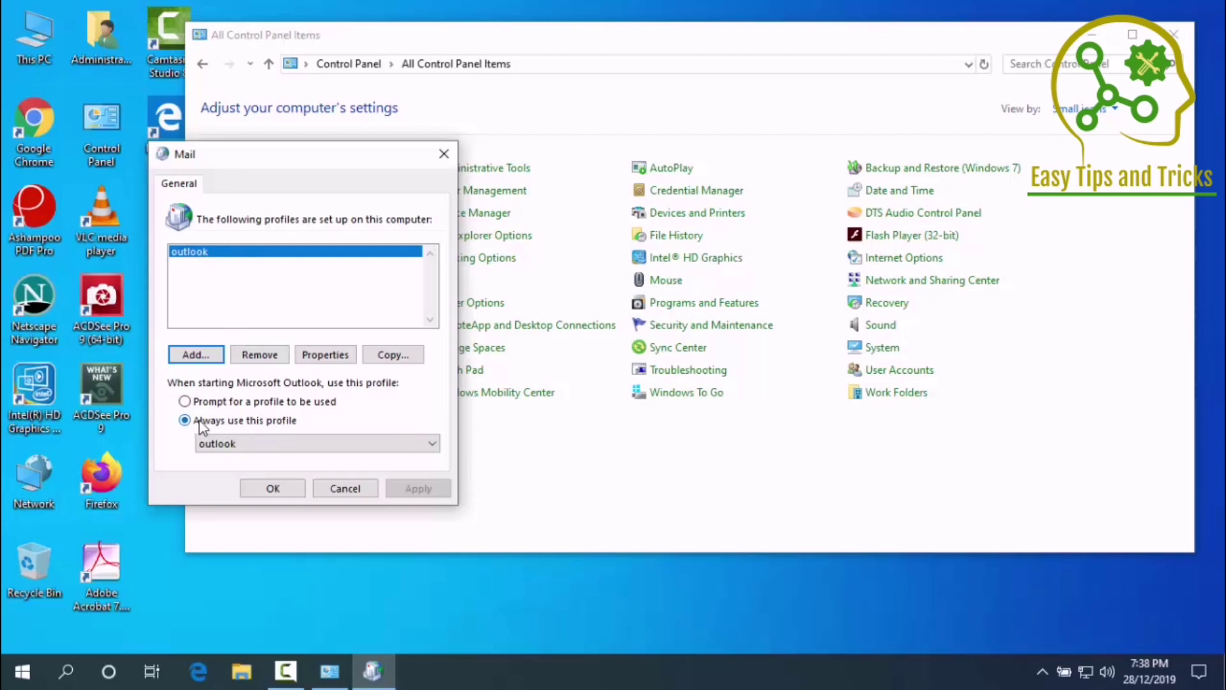
left_click(268, 443)
left_click(266, 447)
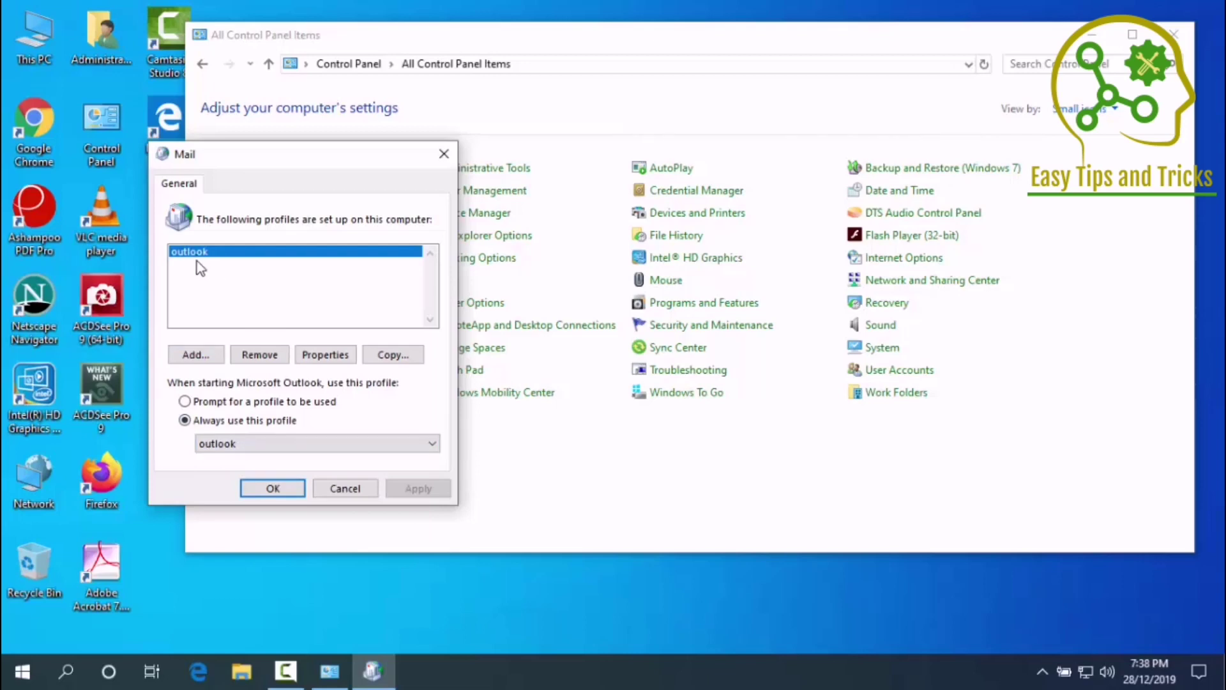
left_click(245, 447)
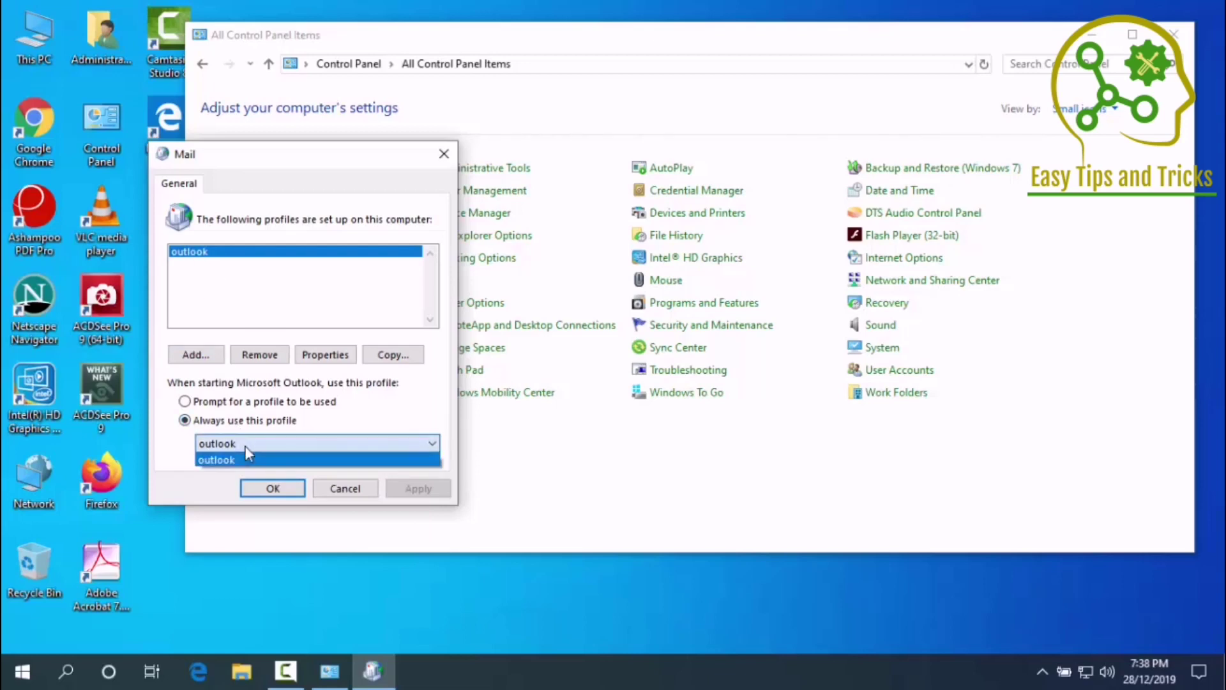
left_click(249, 460)
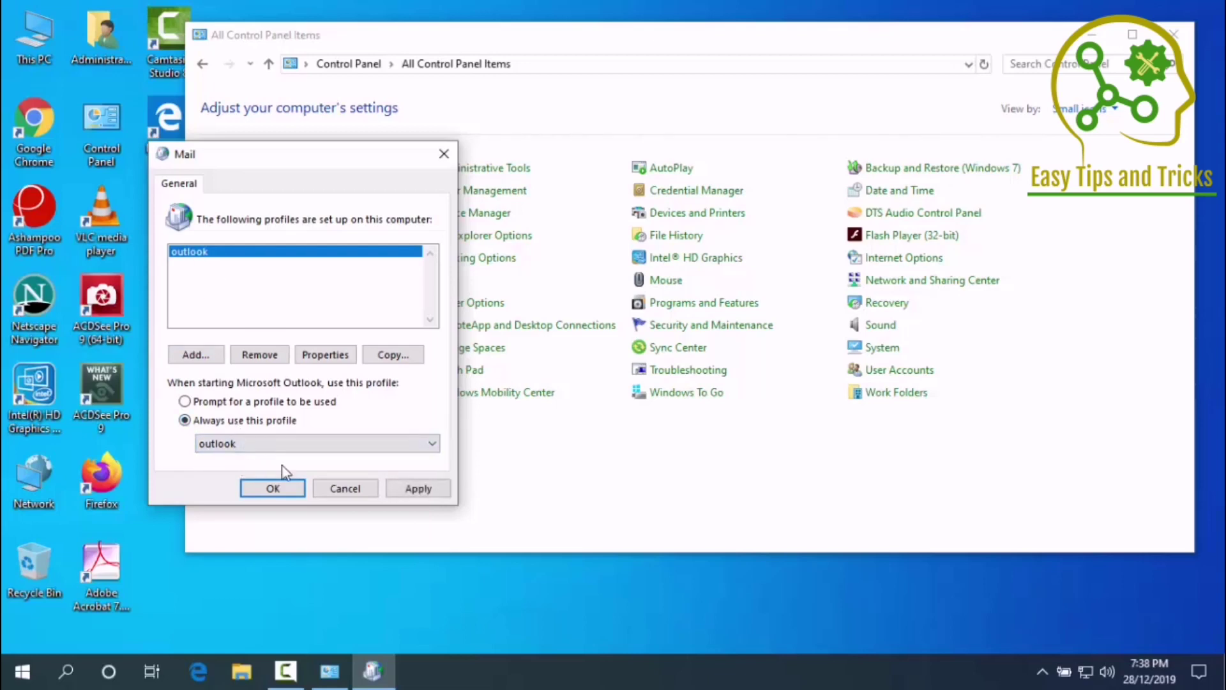
Apply the startup profile choice and close the Mail settings and Control Panel.
left_click(426, 489)
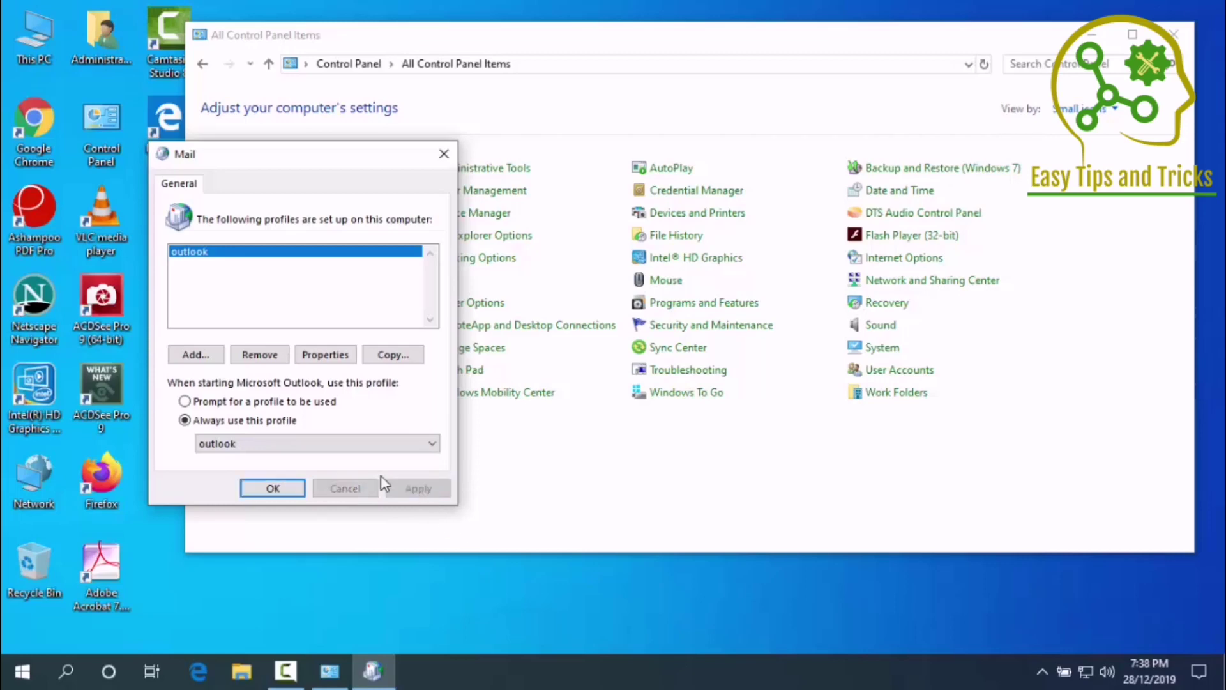
left_click(283, 492)
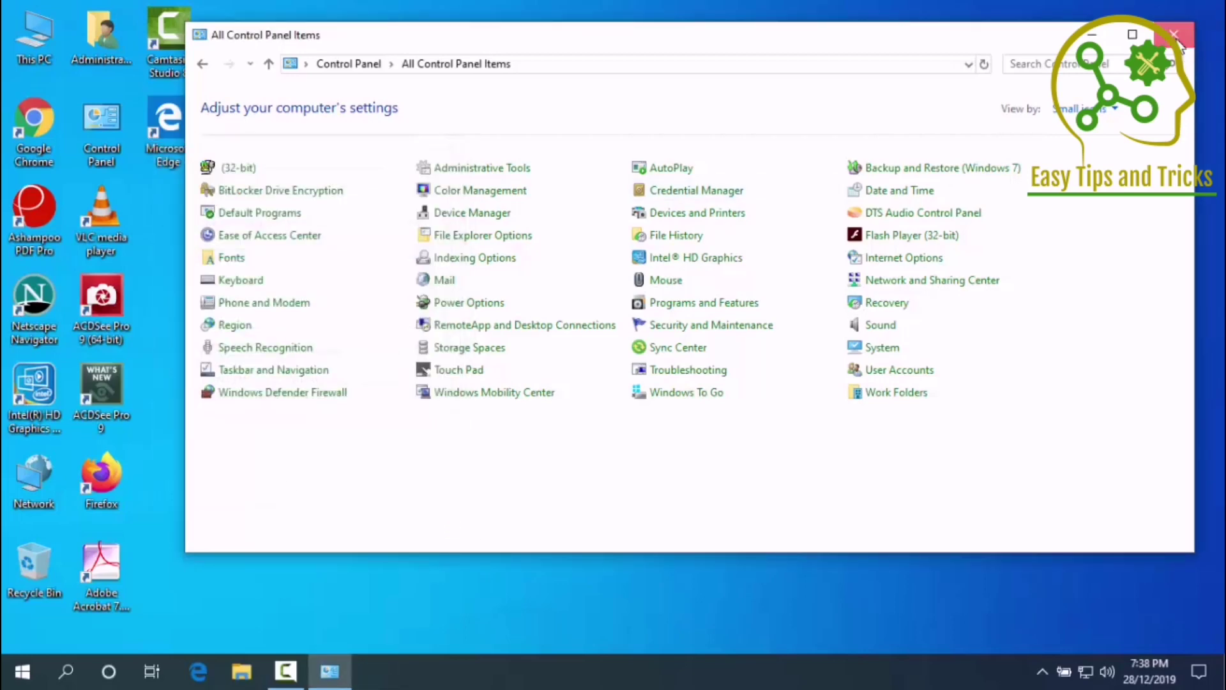
left_click(1175, 35)
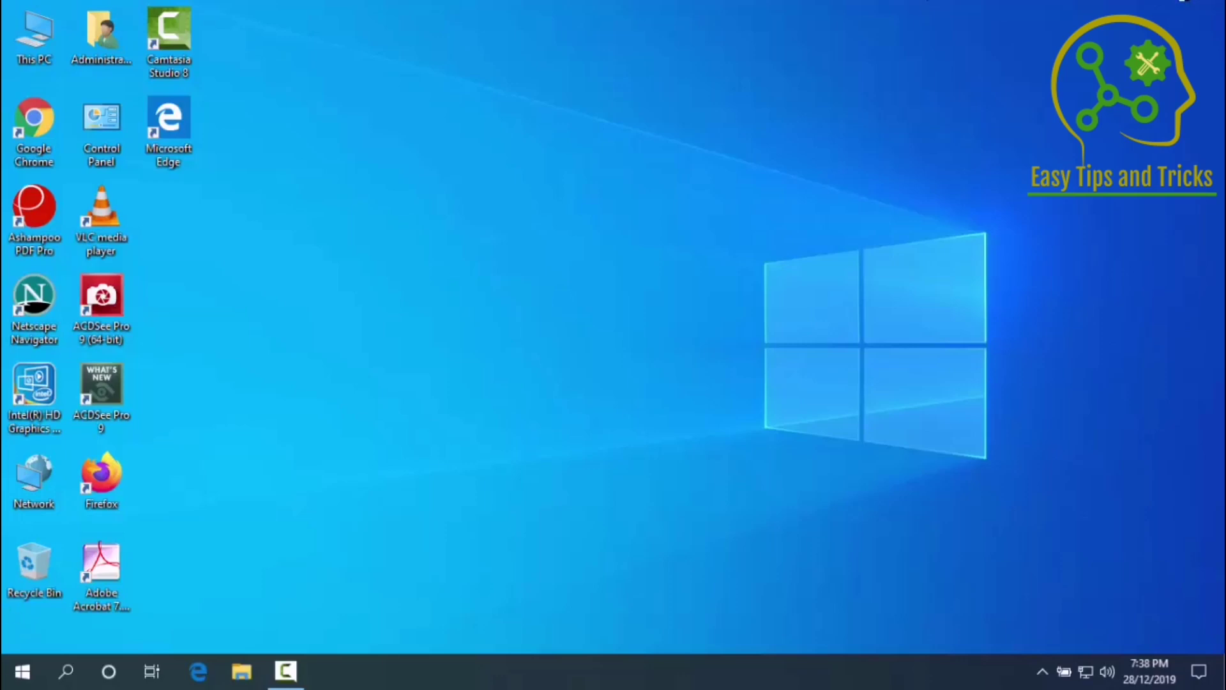
Launch Outlook 2013 from the Microsoft Office 2013 group in the Start menu.
left_click(19, 672)
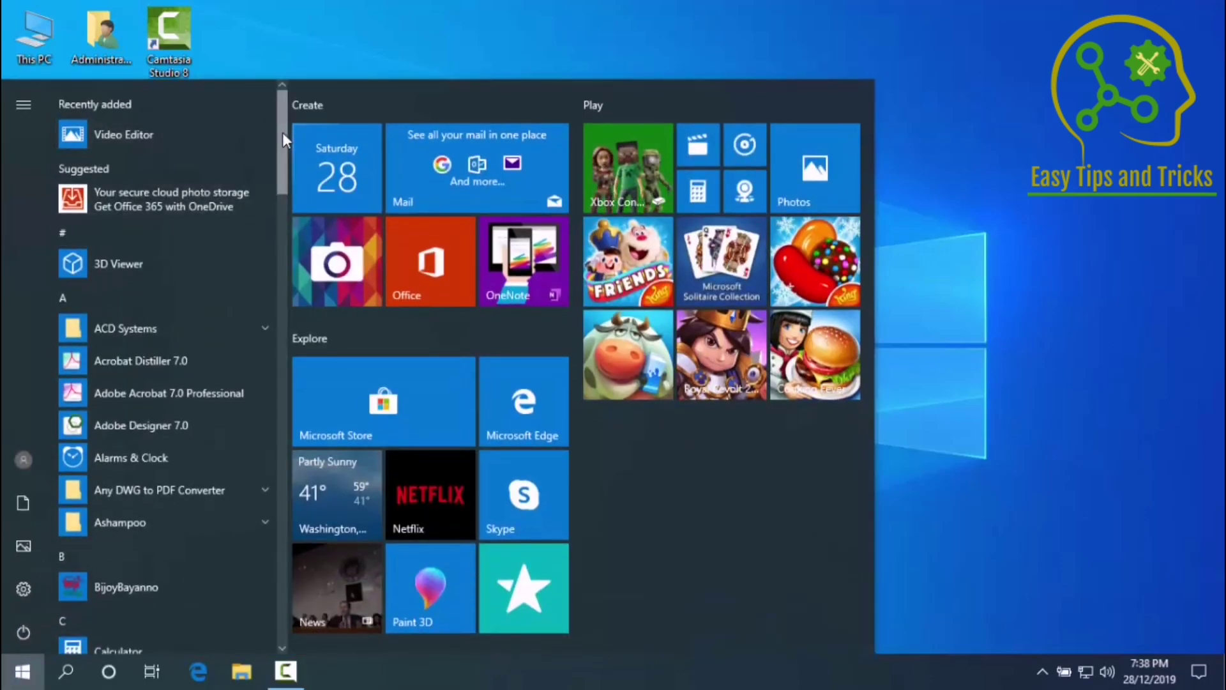
left_click_drag(282, 132, 270, 346)
left_click(178, 374)
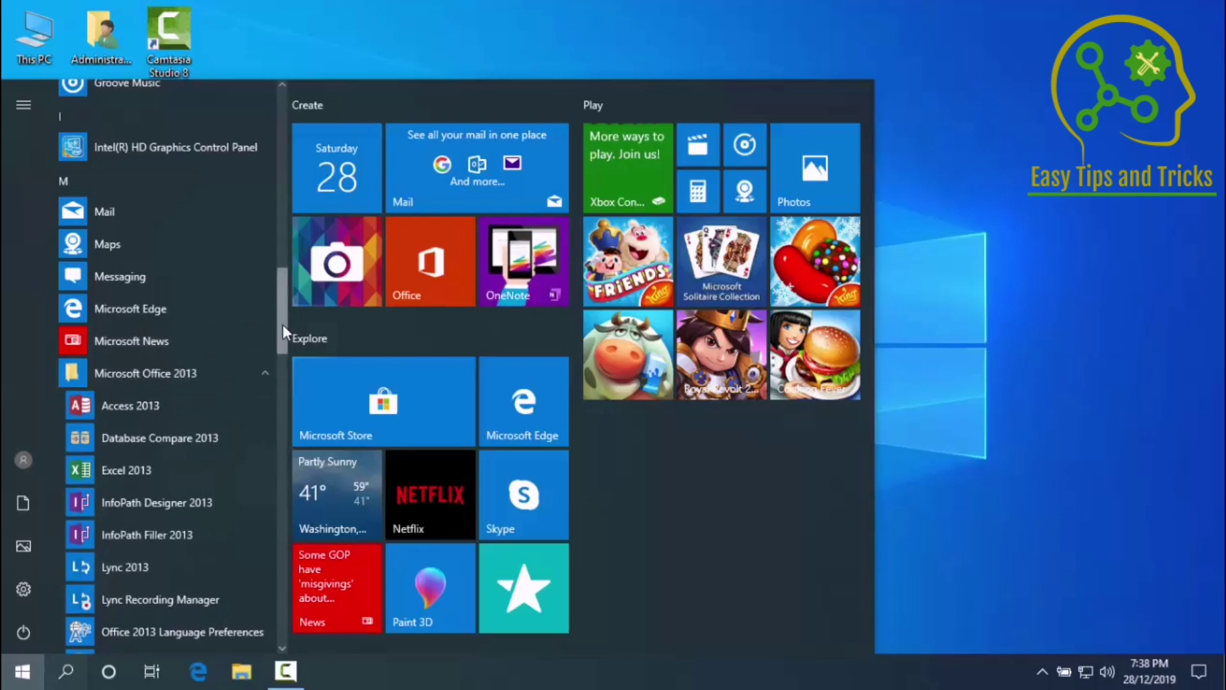
left_click_drag(282, 324, 283, 354)
left_click_drag(281, 364, 281, 369)
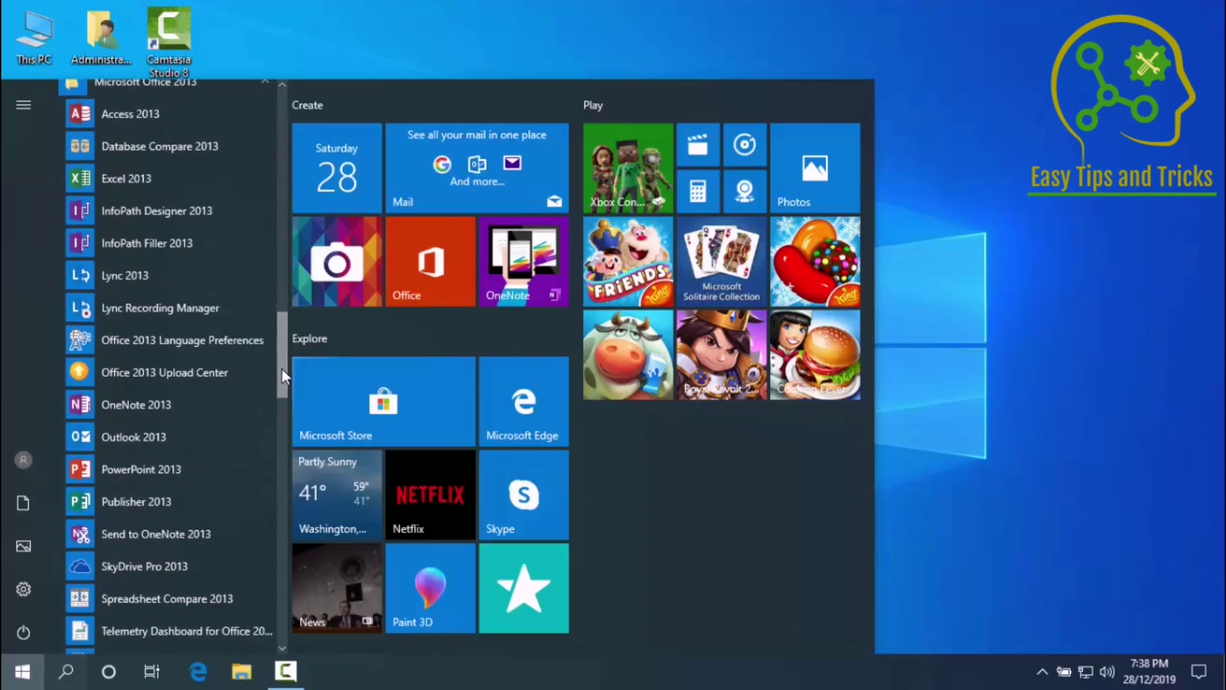
left_click(162, 436)
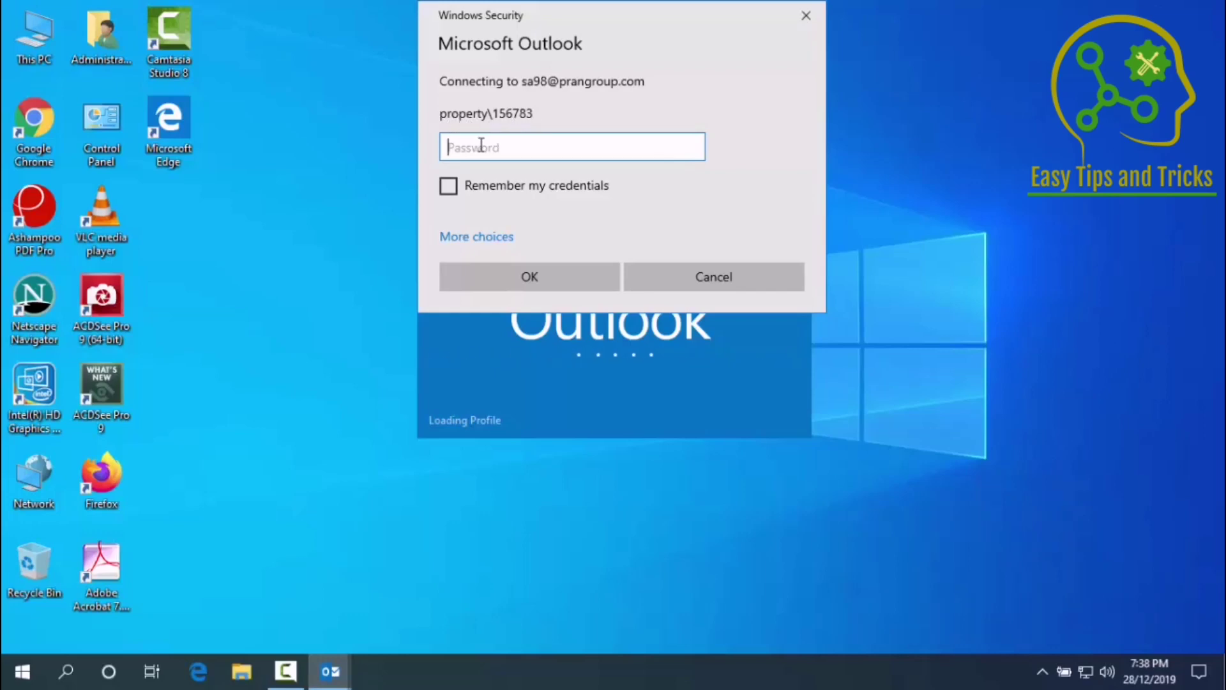
Enter the account password in Windows Security, then expand the Folder Pane to show the full mailbox folder list.
type("••••••••")
left_click(562, 282)
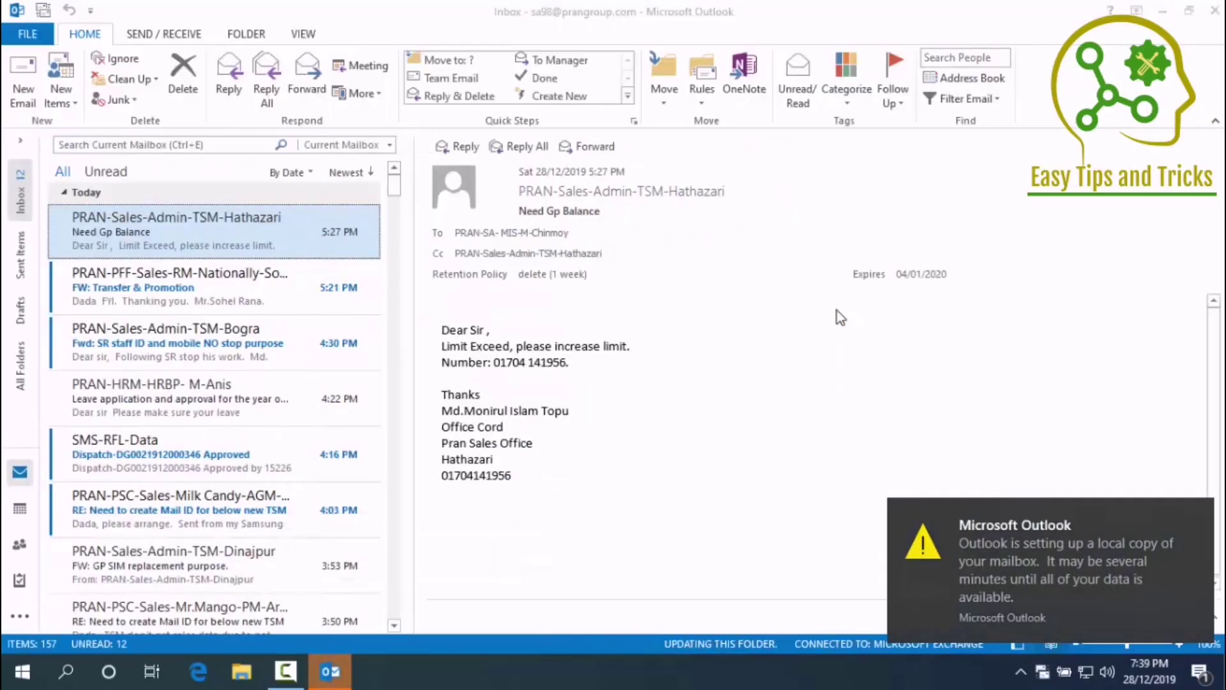
left_click(20, 142)
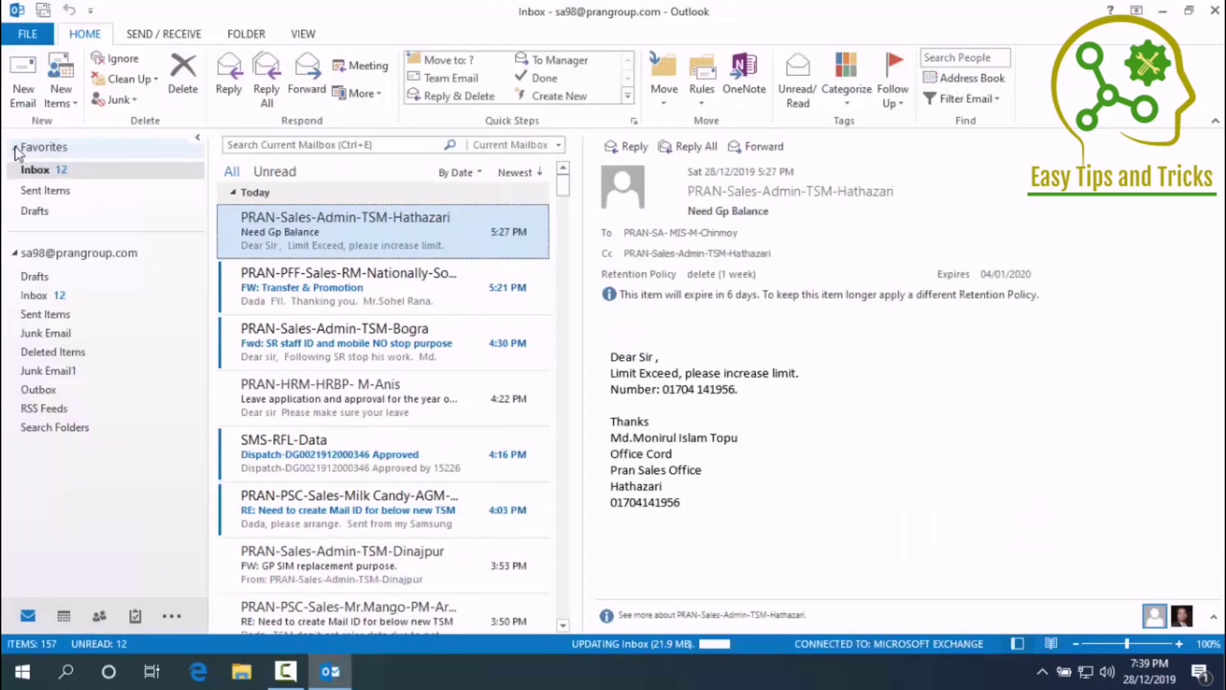